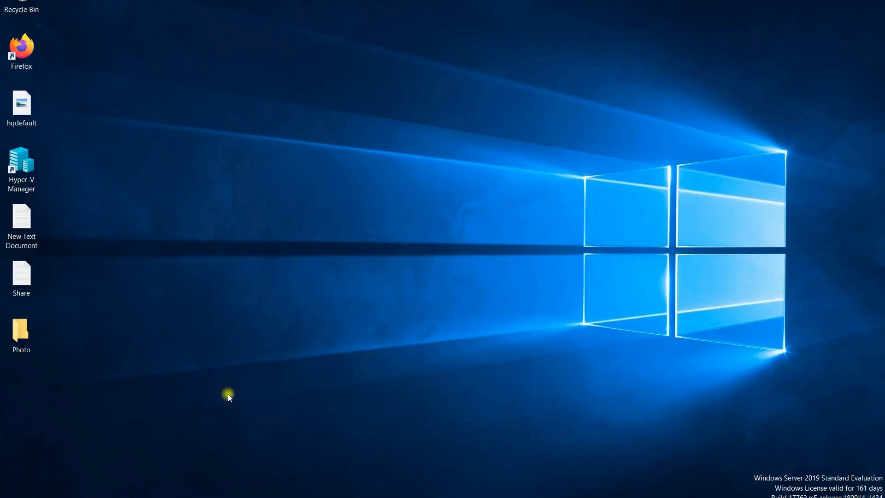
# Step: Review WIN2K19-DC1's Local Server properties, then enter 'mst' in the Run box
pyautogui.press('super')
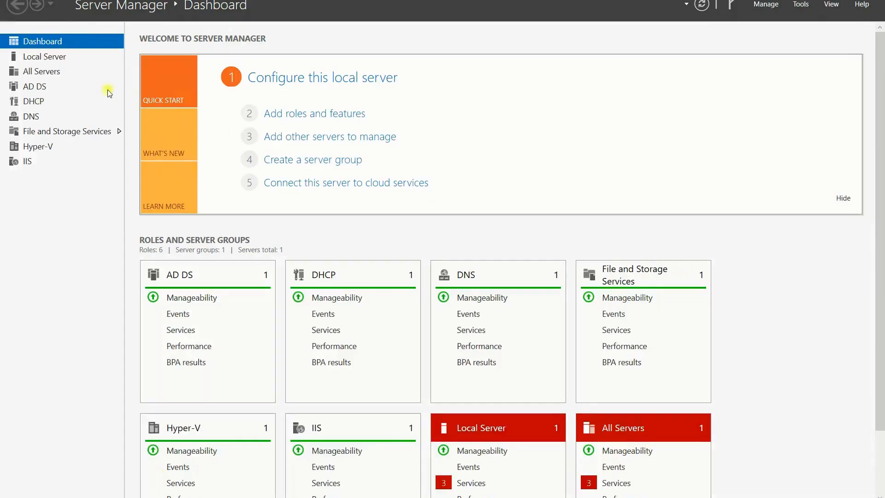
pyautogui.click(50, 56)
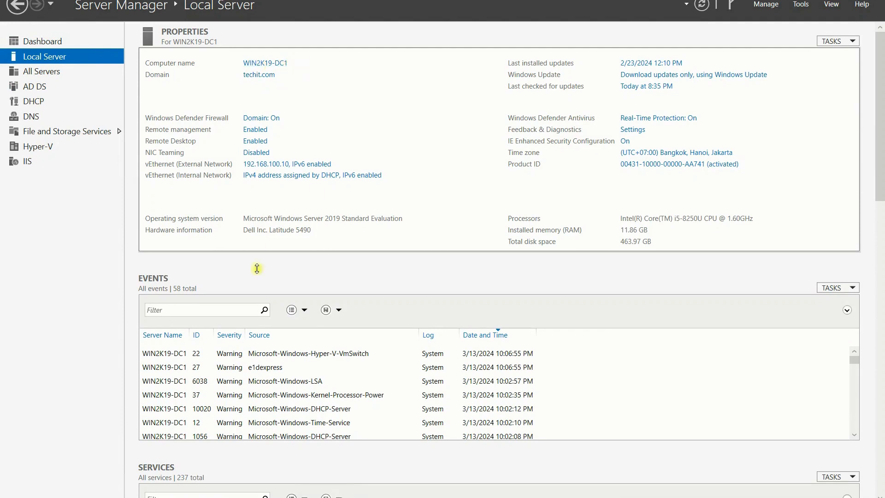
pyautogui.scroll(-3, 208, 387)
pyautogui.scroll(2, 208, 387)
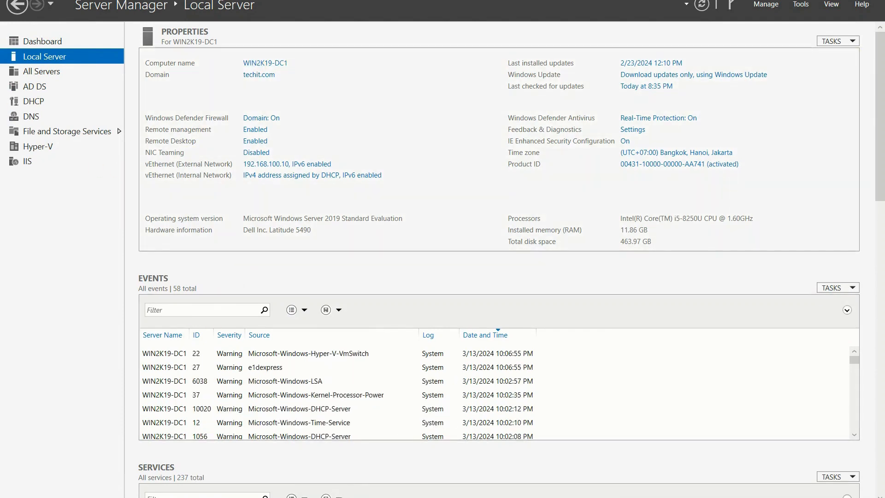
pyautogui.press('super+r')
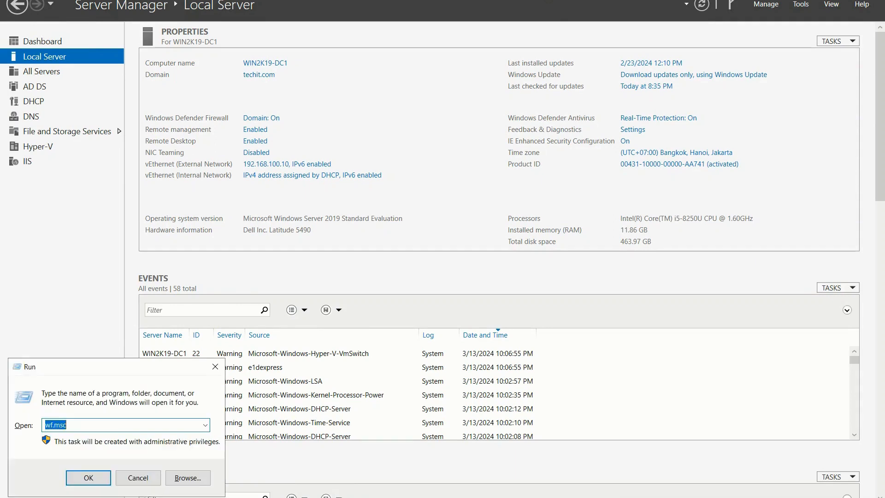
pyautogui.write('mst')
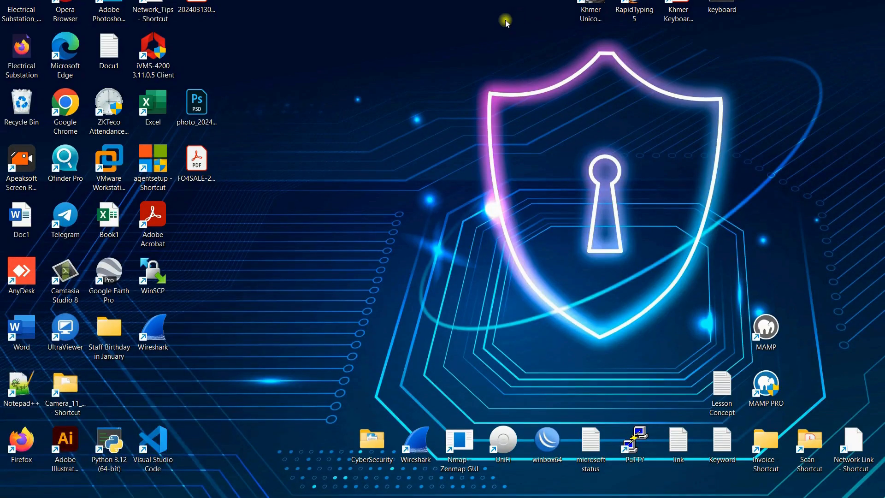
# Step: Launch mstsc, connect to 192.168.100.11 and accept the server's certificate
pyautogui.press('super+r')
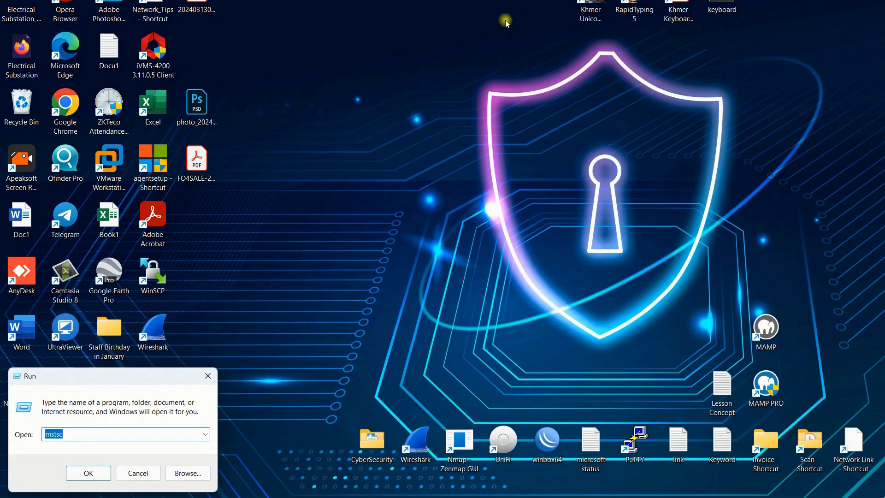
pyautogui.press('Return')
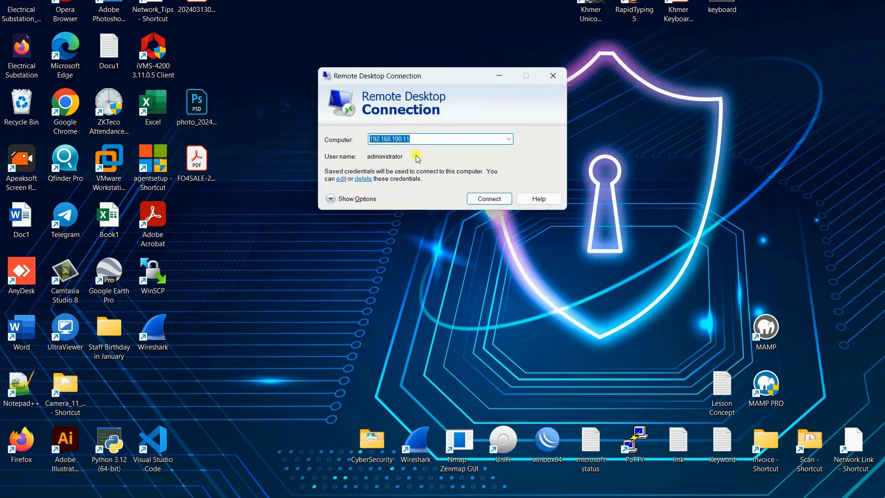
pyautogui.click(473, 199)
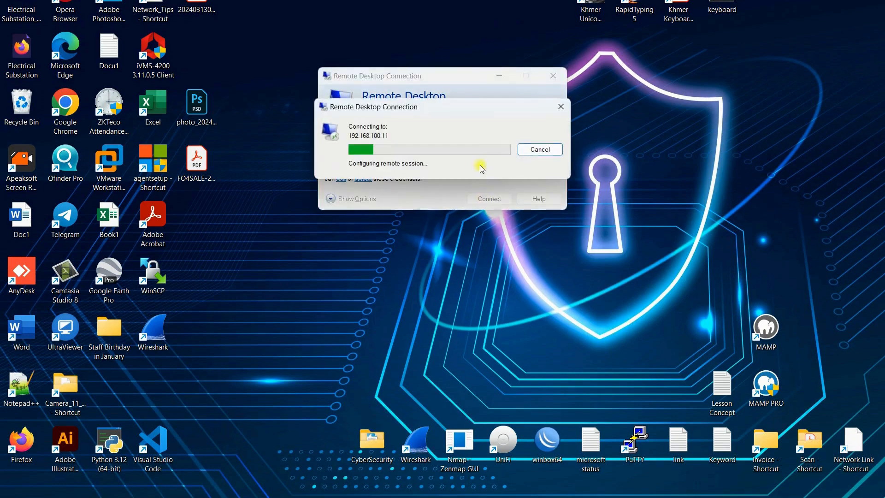
pyautogui.click(475, 238)
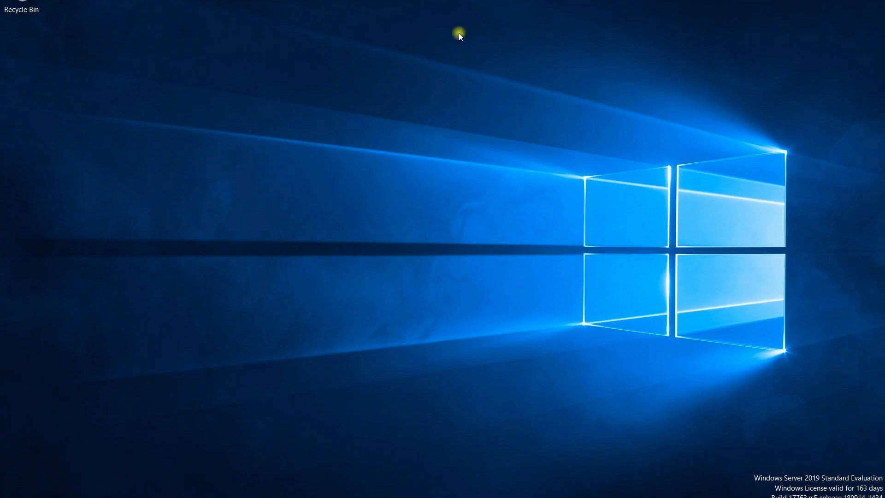
# Step: Refresh the remote desktop five times, then open Network & Internet settings from the network tray icon
pyautogui.rightClick(476, 62)
pyautogui.click(480, 58)
pyautogui.rightClick(393, 88)
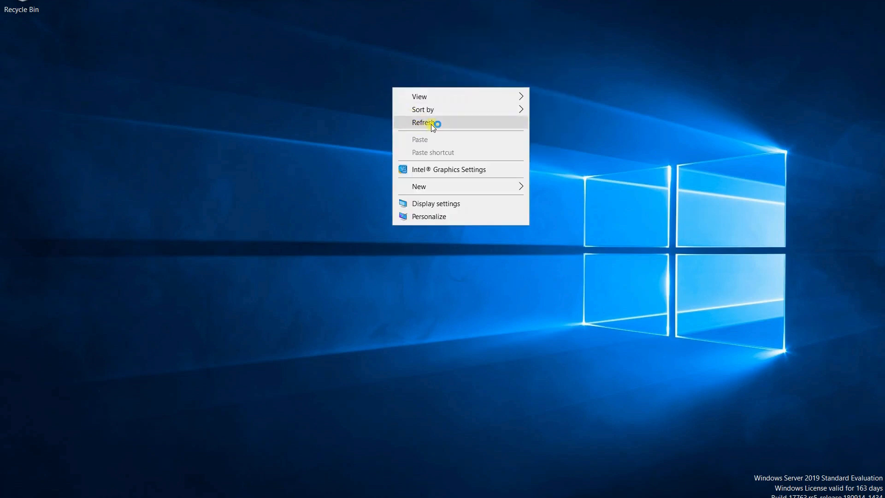
pyautogui.click(432, 124)
pyautogui.rightClick(487, 104)
pyautogui.click(513, 138)
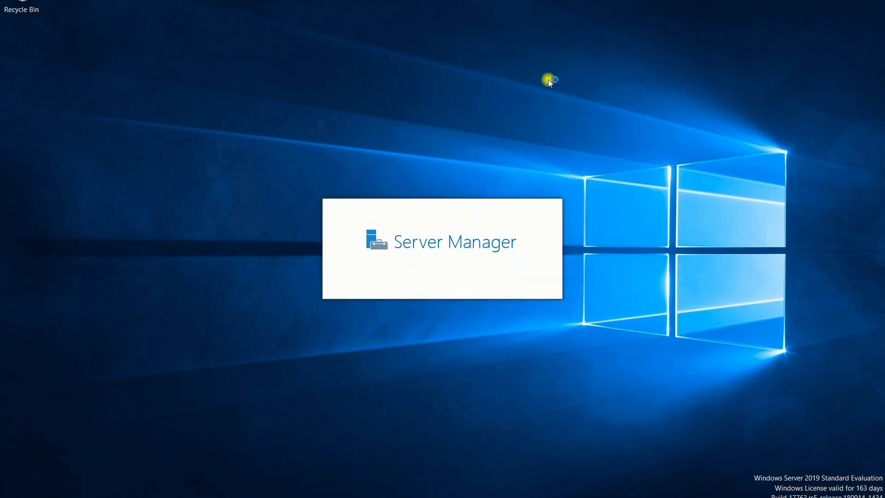
pyautogui.rightClick(560, 74)
pyautogui.click(577, 108)
pyautogui.rightClick(510, 68)
pyautogui.click(543, 103)
pyautogui.rightClick(753, 497)
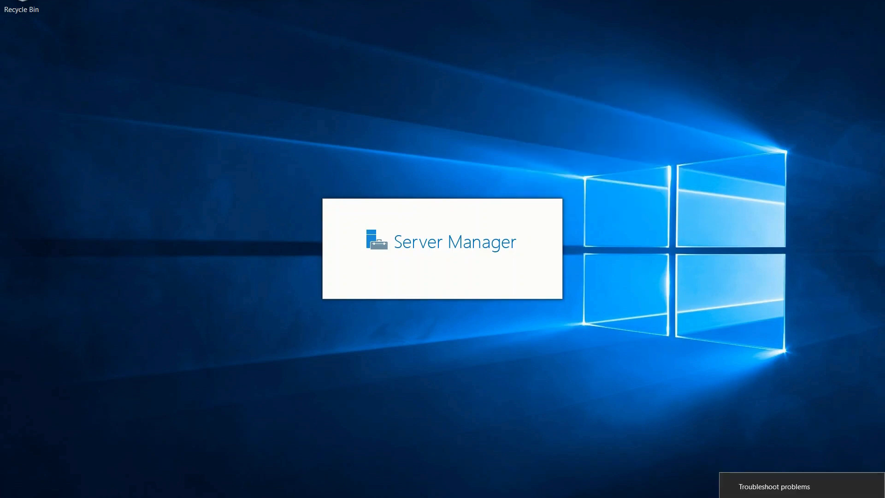
pyautogui.click(739, 424)
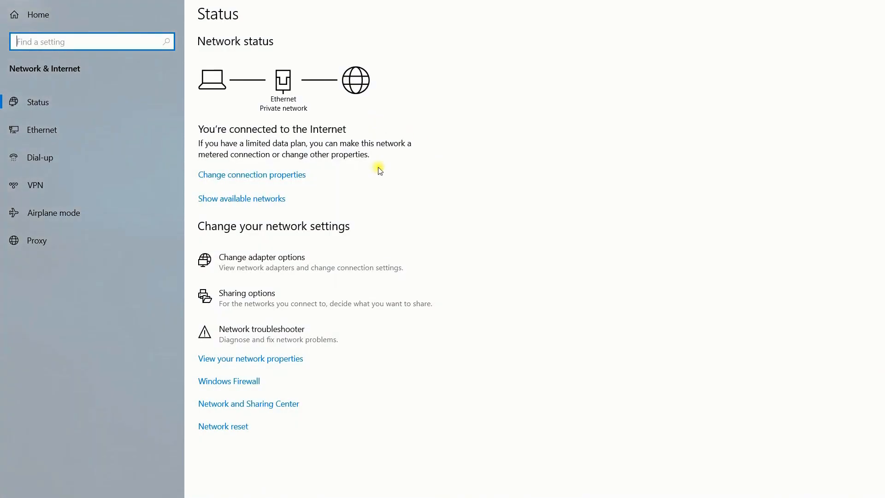
# Step: Open the Ethernet adapter's IPv4 properties through the Network and Sharing Center
pyautogui.click(43, 130)
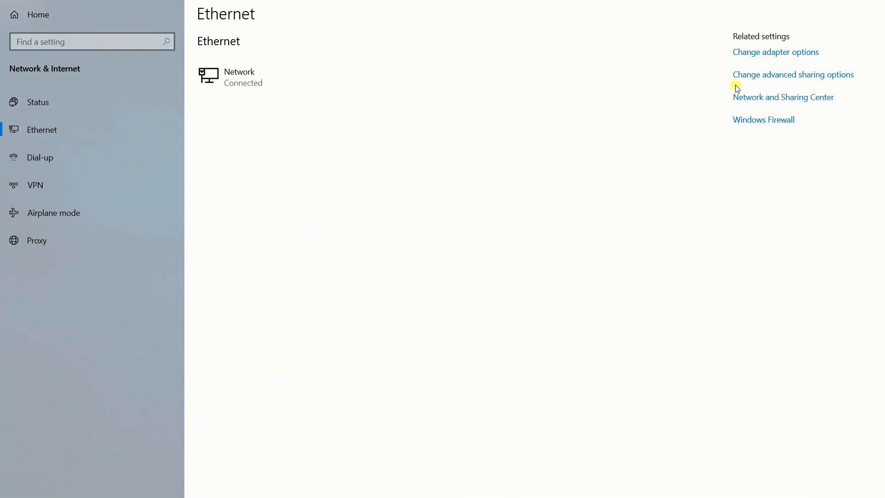
pyautogui.click(757, 98)
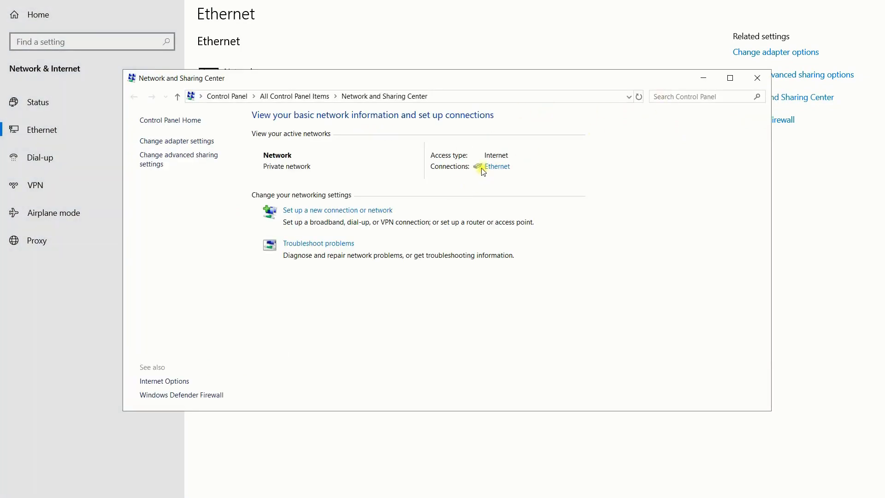
pyautogui.click(499, 167)
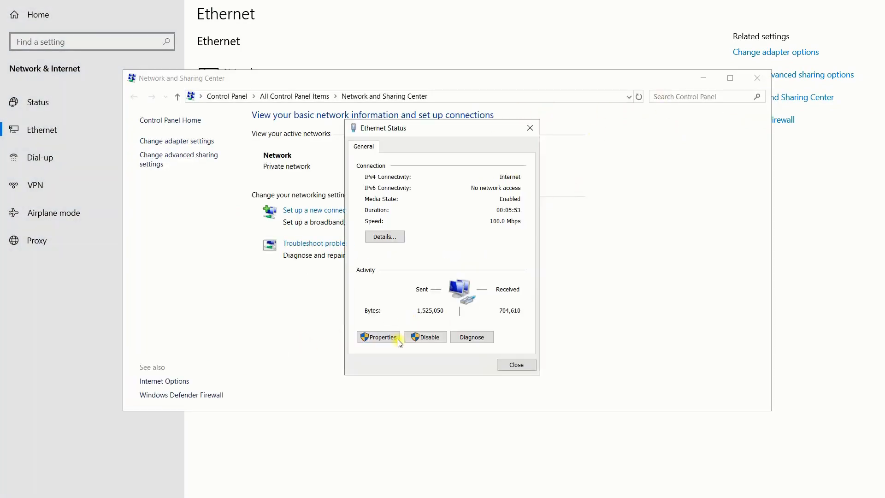
pyautogui.click(379, 337)
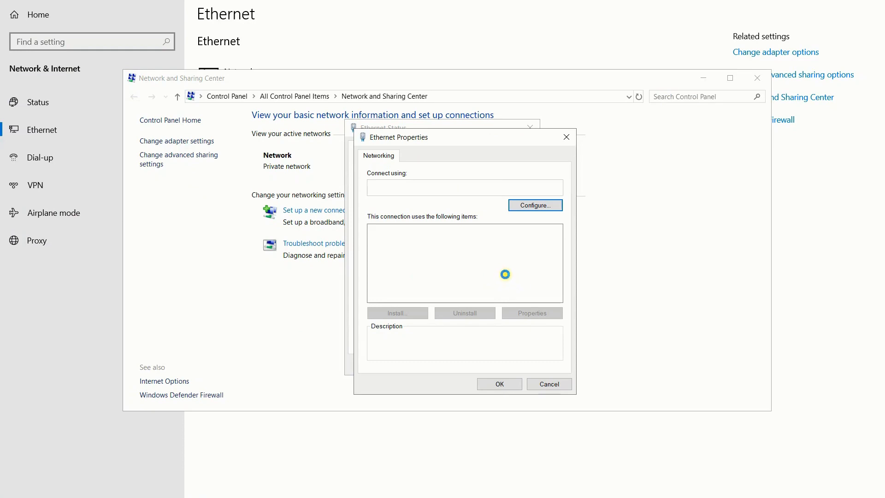
pyautogui.doubleClick(476, 259)
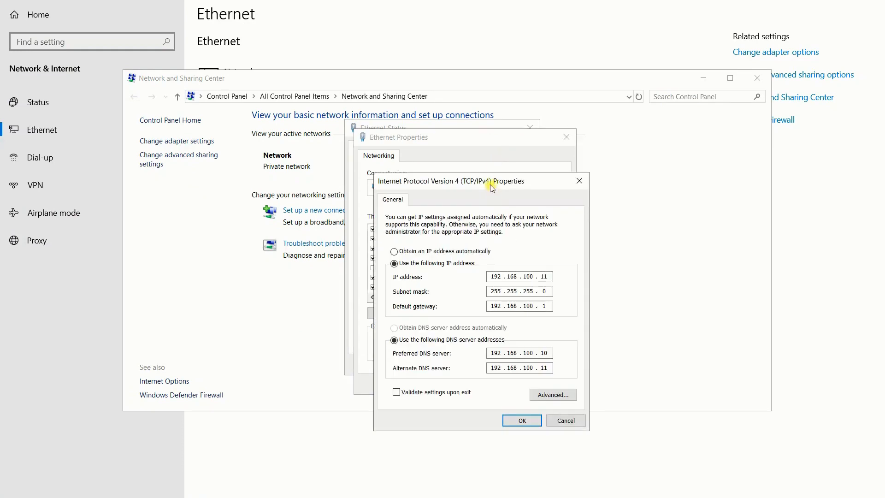
# Step: Check IP 192.168.100.11, mask 255.255.255.0, gateway 192.168.100.1 and DNS 192.168.100.10/192.168.100.11
pyautogui.click(448, 227)
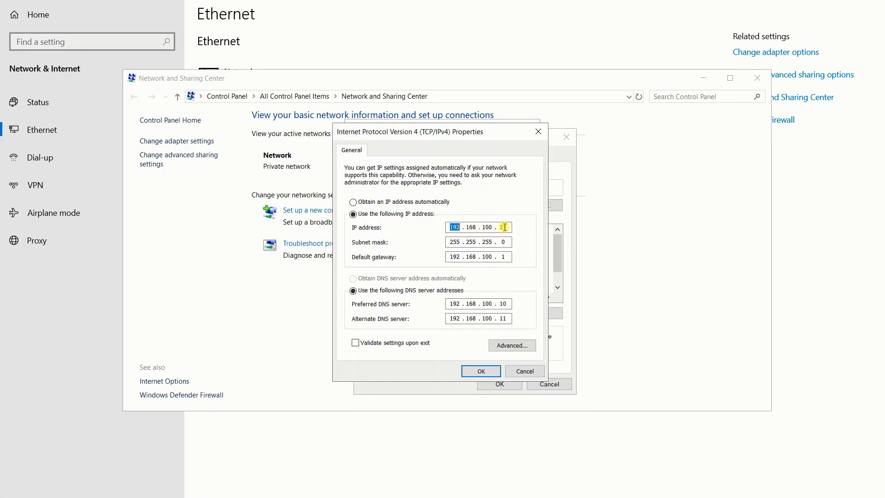
pyautogui.moveTo(505, 228)
pyautogui.mouseDown()
pyautogui.moveTo(455, 224)
pyautogui.moveTo(511, 243)
pyautogui.moveTo(472, 230)
pyautogui.moveTo(512, 225)
pyautogui.mouseUp()
pyautogui.moveTo(473, 256); pyautogui.dragTo(511, 254)
pyautogui.moveTo(454, 305); pyautogui.dragTo(506, 303)
pyautogui.click(507, 304)
pyautogui.moveTo(452, 318); pyautogui.dragTo(504, 319)
pyautogui.click(507, 319)
# Step: Close the IPv4, adapter, status and Network and Sharing Center windows without changes
pyautogui.click(525, 371)
pyautogui.click(566, 136)
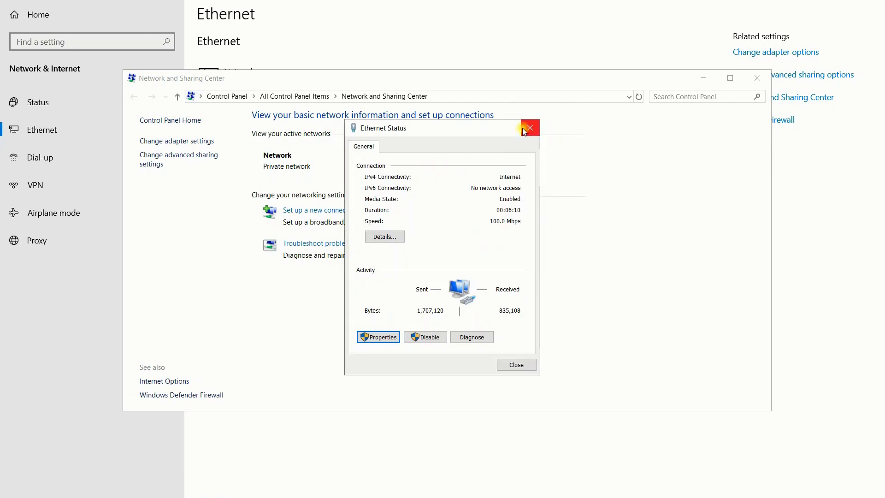
pyautogui.click(530, 128)
pyautogui.click(757, 78)
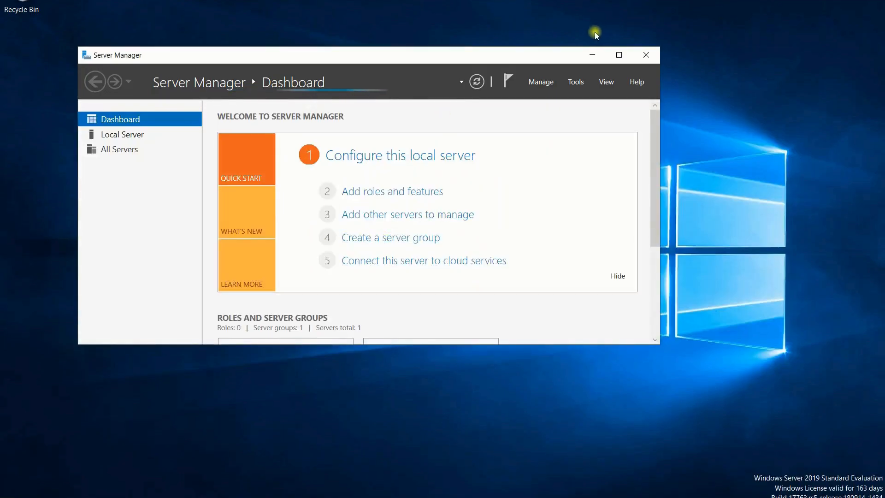
pyautogui.click(590, 57)
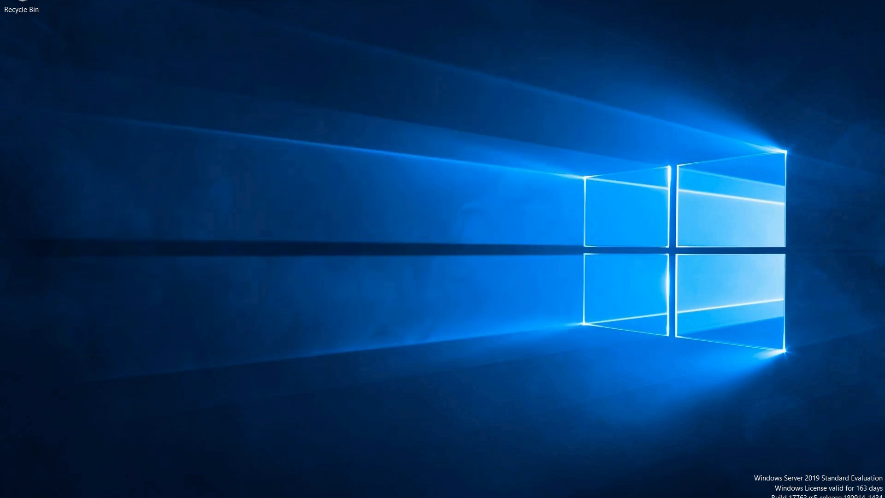
pyautogui.press('super+e')
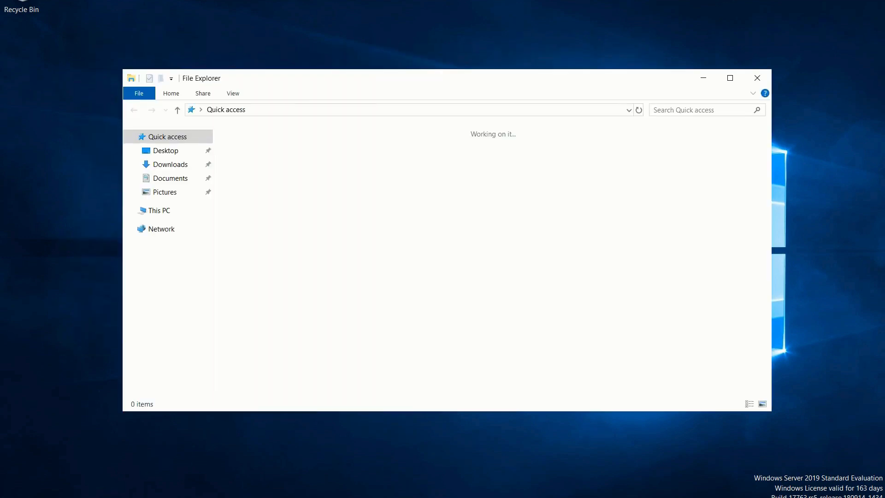
pyautogui.rightClick(164, 210)
pyautogui.click(186, 363)
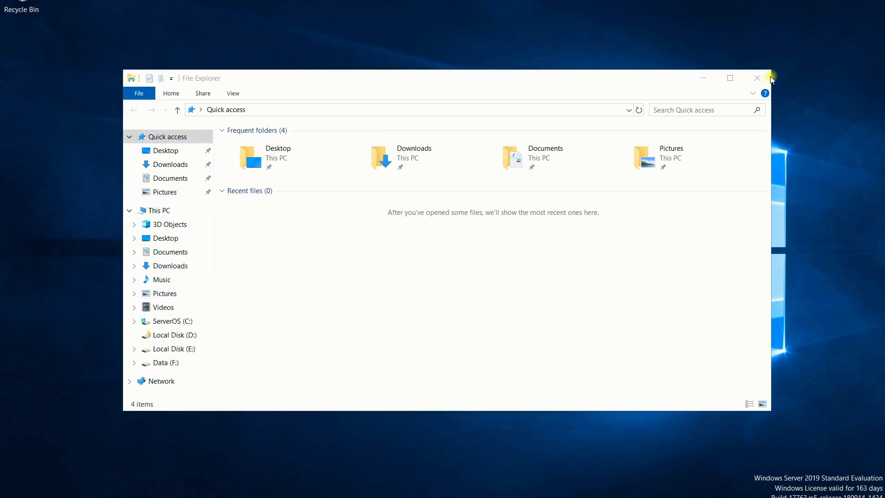
pyautogui.click(759, 80)
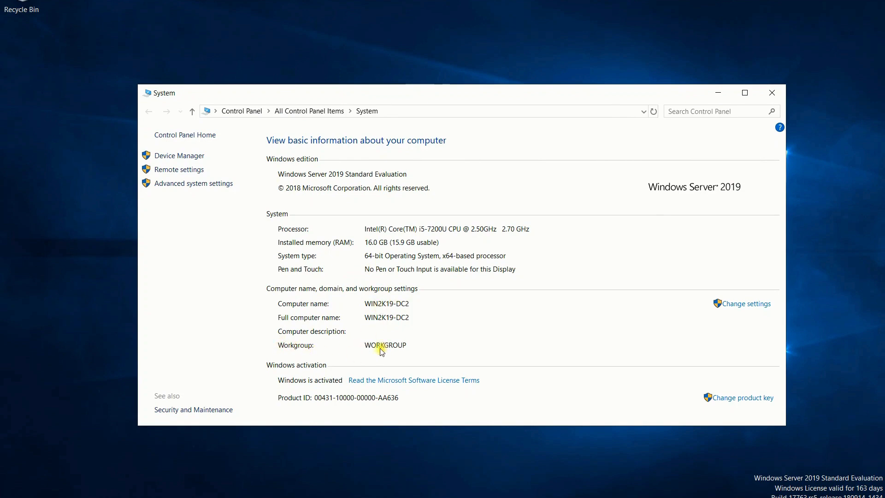
pyautogui.click(769, 91)
pyautogui.rightClick(409, 62)
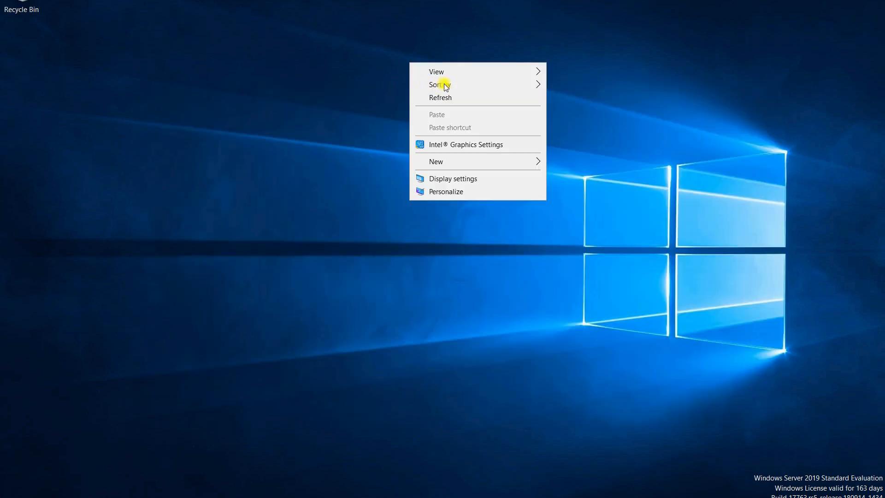
pyautogui.click(463, 93)
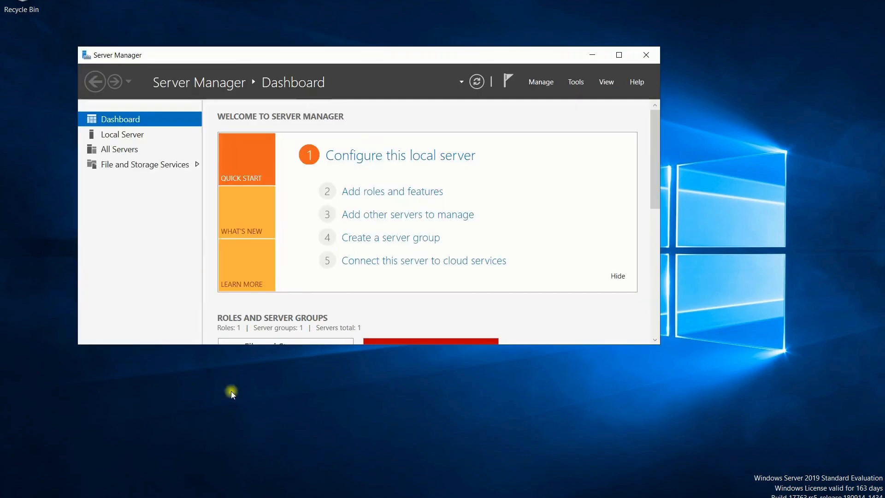
# Step: Maximize Server Manager and start Add Roles and Features with a role-based install on WIN2K19-DC2
pyautogui.click(618, 53)
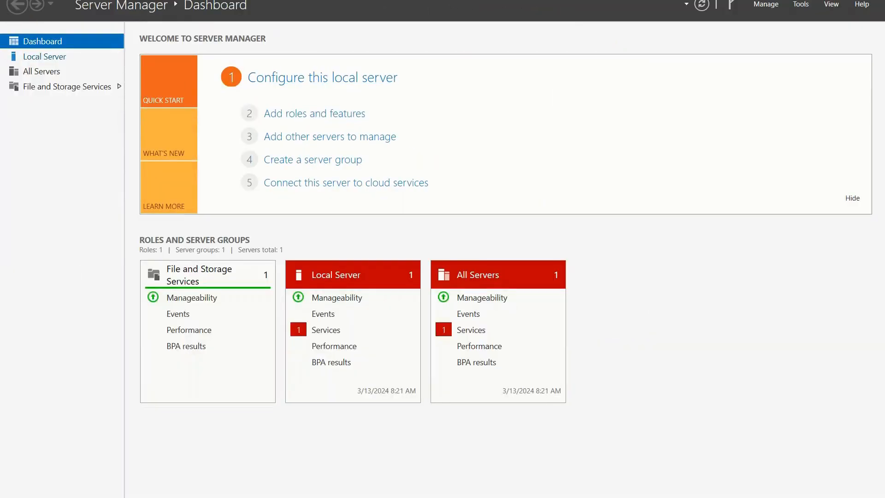
pyautogui.click(766, 6)
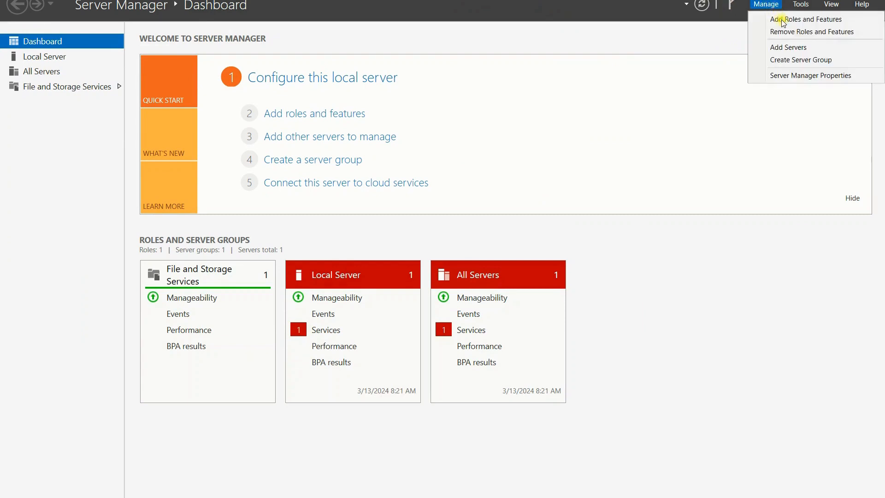
pyautogui.click(782, 20)
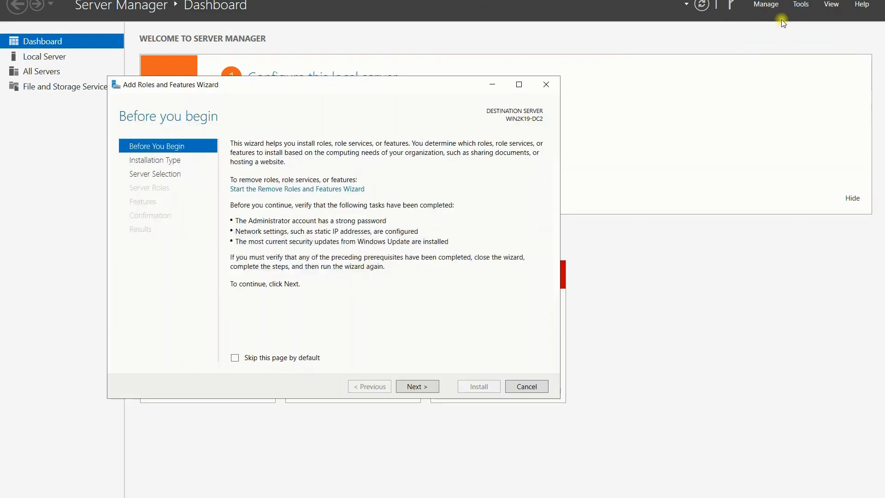
pyautogui.click(417, 387)
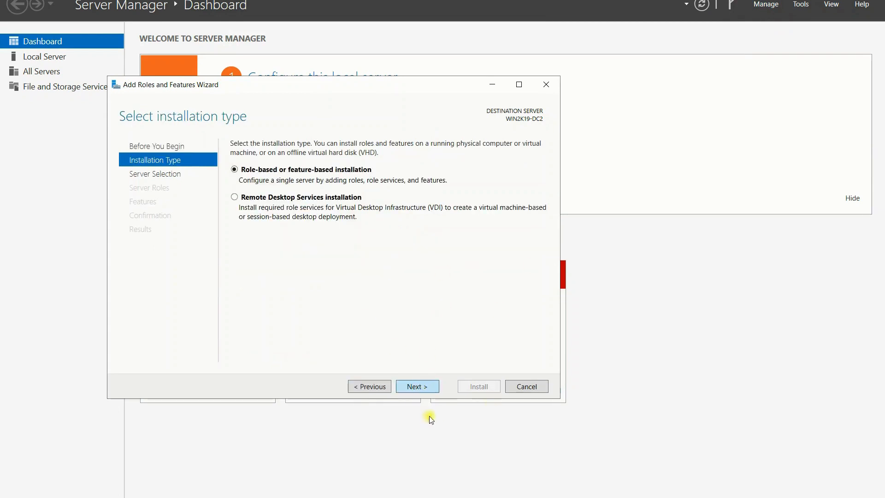
pyautogui.click(415, 387)
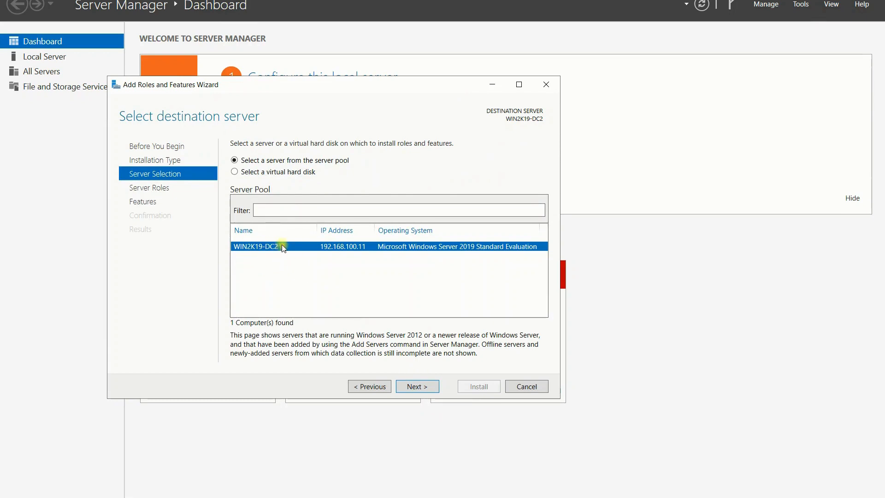
pyautogui.click(411, 387)
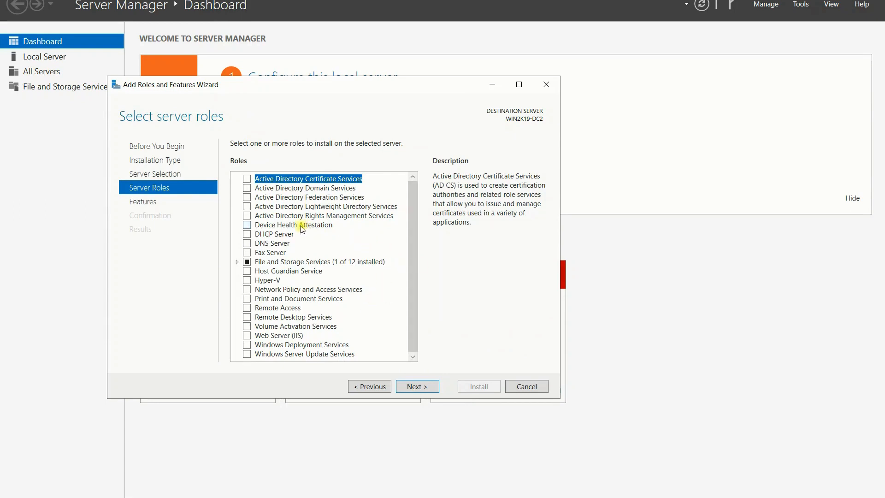
# Step: Select the Active Directory Domain Services, DHCP Server and DNS Server roles with their required features
pyautogui.click(247, 189)
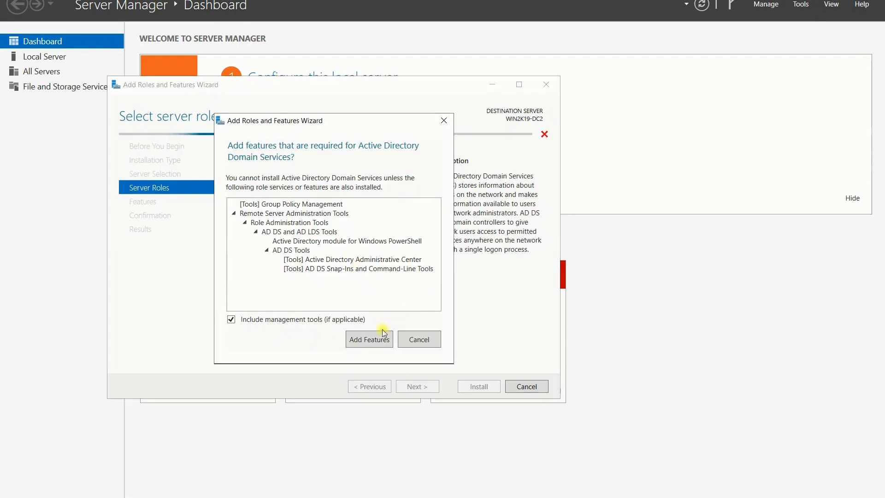
pyautogui.click(372, 342)
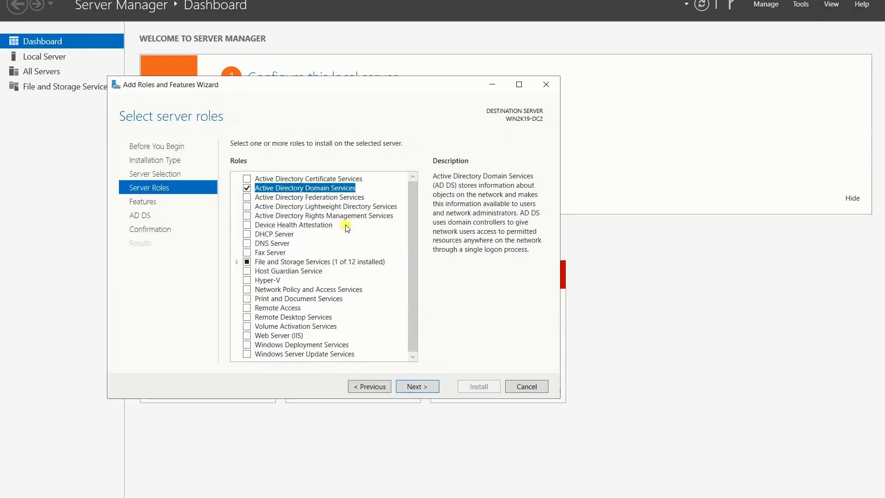
pyautogui.click(247, 234)
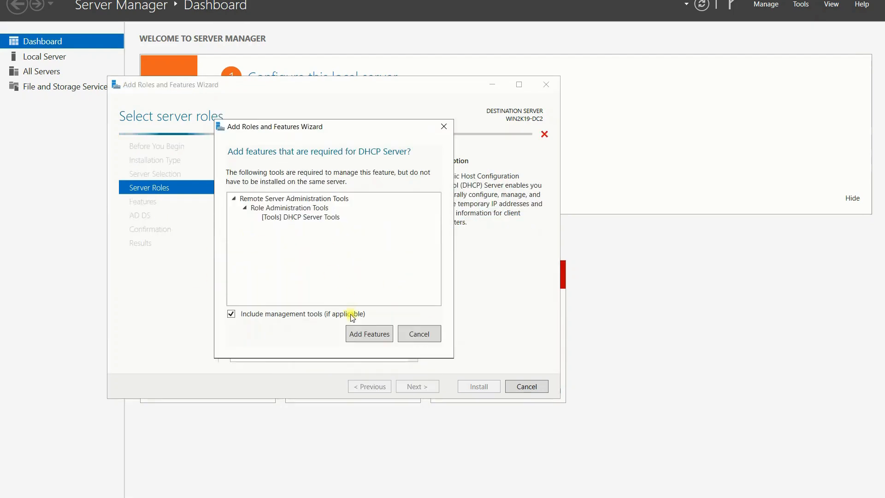
pyautogui.click(314, 333)
pyautogui.click(247, 244)
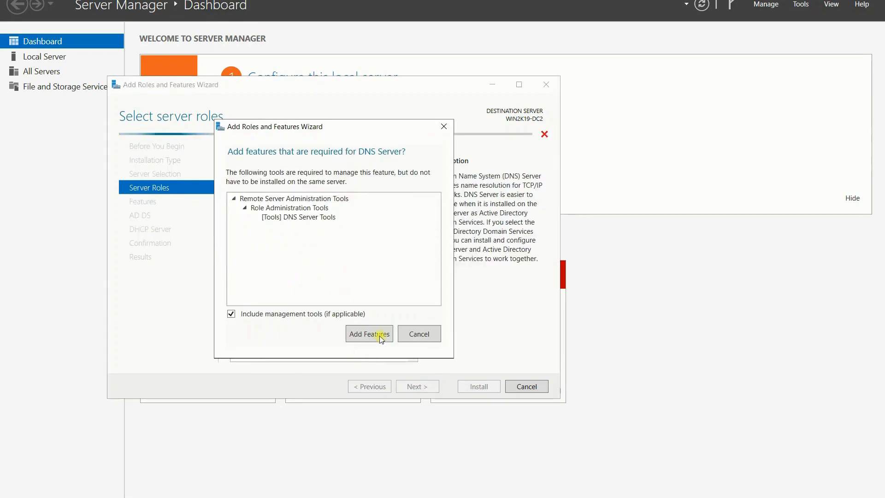
pyautogui.click(327, 334)
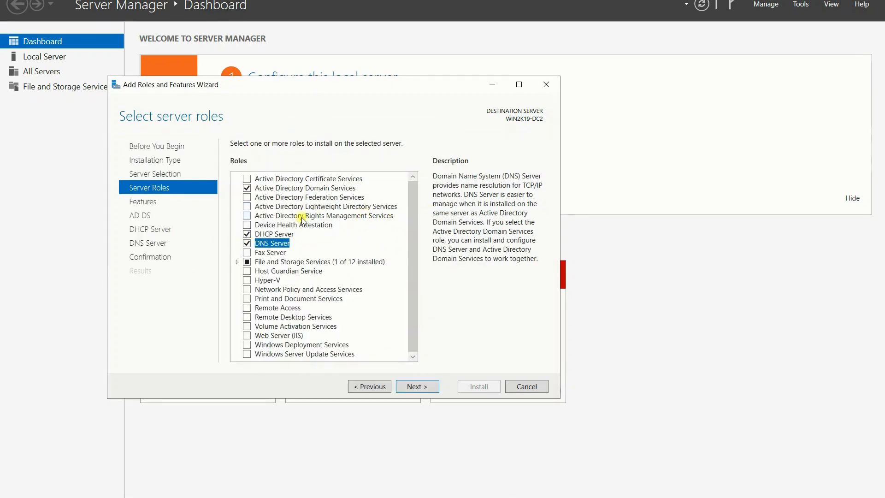
pyautogui.click(290, 188)
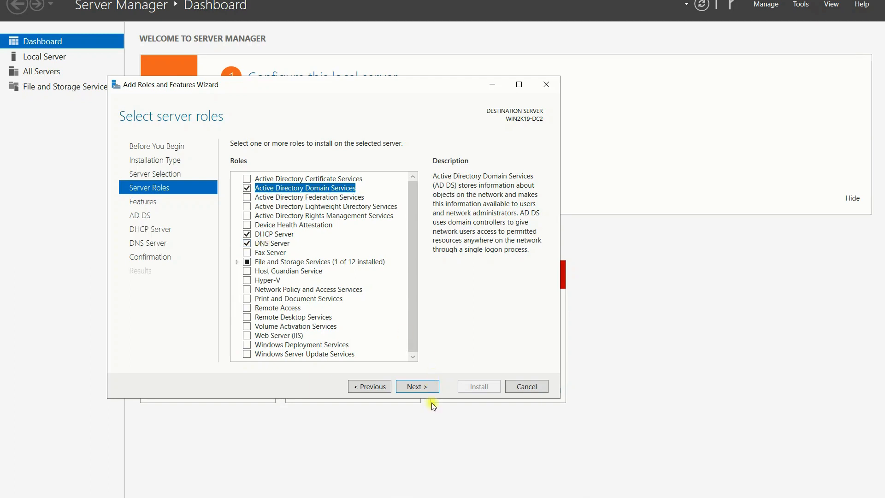
# Step: Keep the default features, pass the AD DS and DHCP pages, and start the installation
pyautogui.click(418, 390)
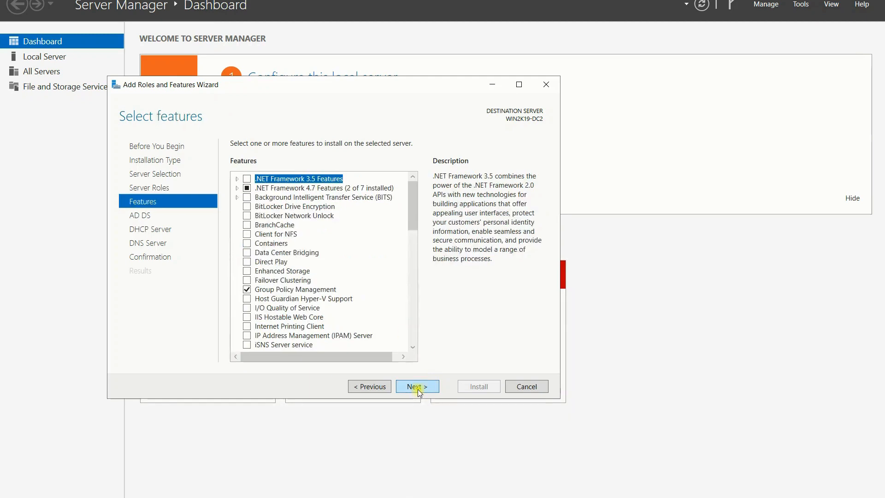
pyautogui.click(420, 390)
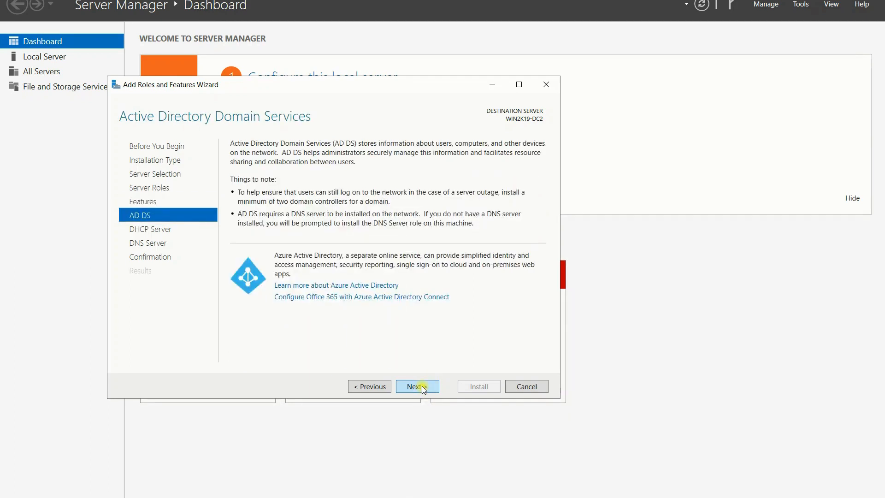
pyautogui.click(423, 387)
pyautogui.click(422, 387)
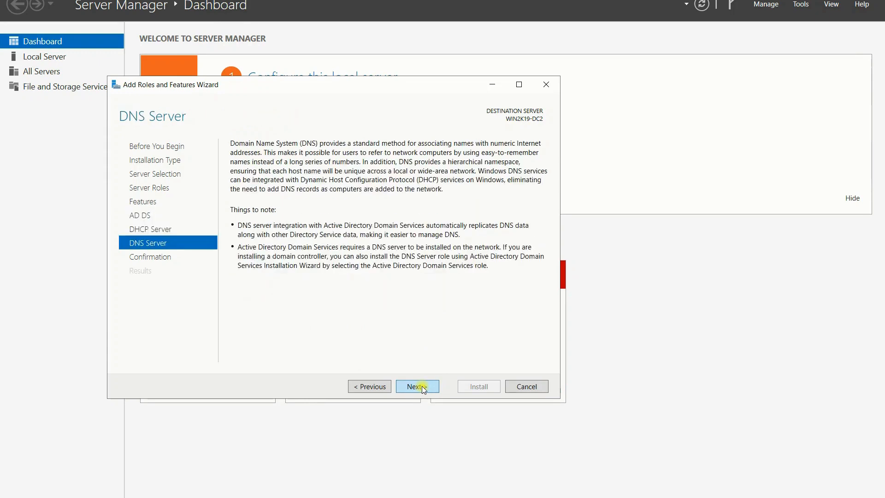
pyautogui.click(422, 387)
pyautogui.click(473, 387)
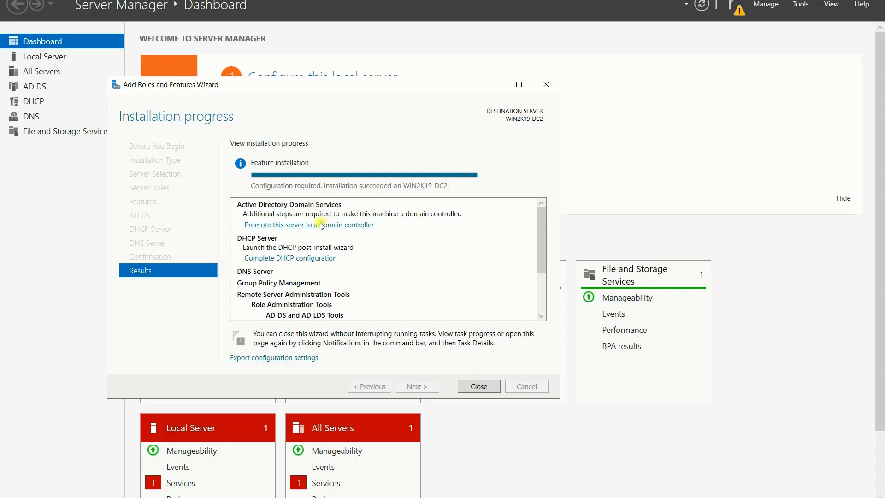
# Step: Start the promotion wizard with 'Add a domain controller to an existing domain' and begin typing the domain
pyautogui.click(284, 225)
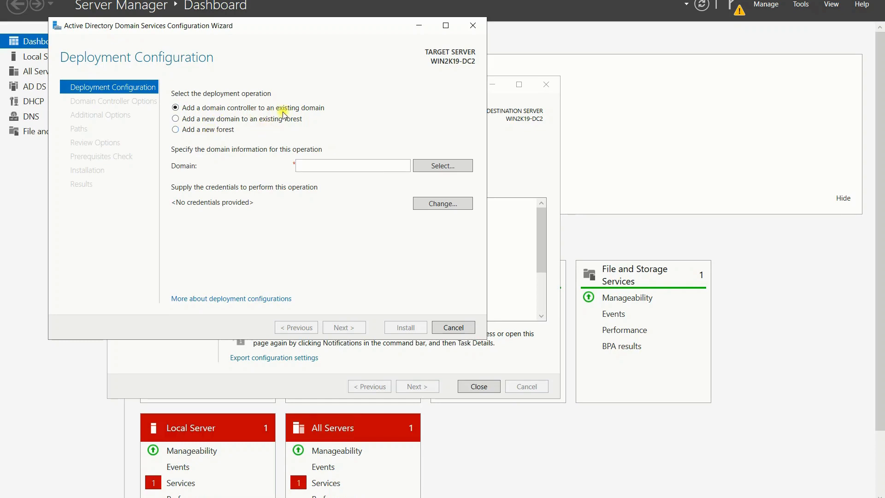
pyautogui.click(451, 166)
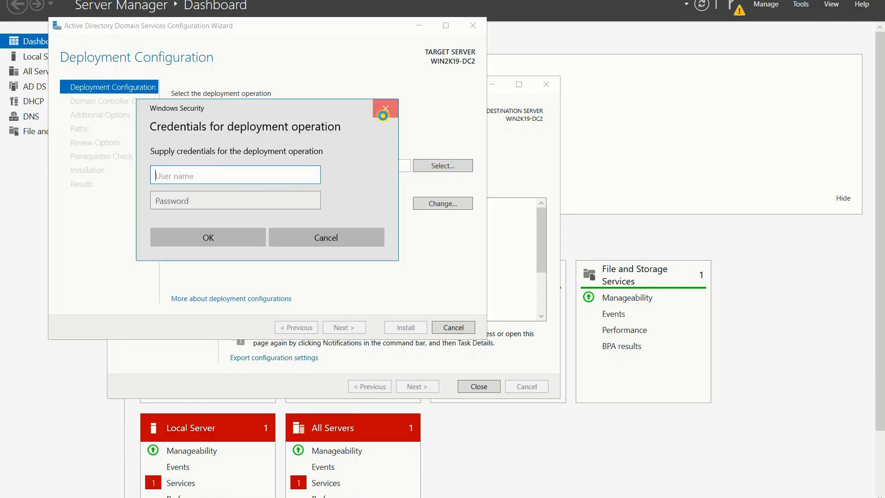
pyautogui.click(381, 113)
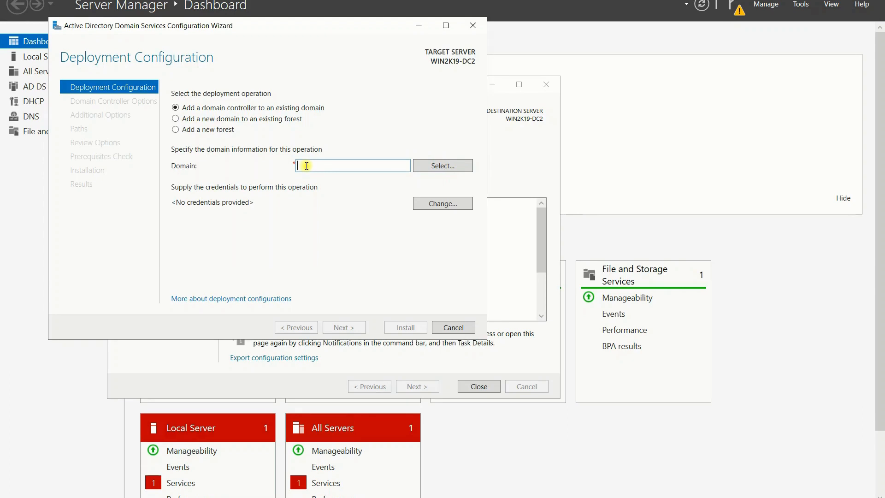
pyautogui.write('t')
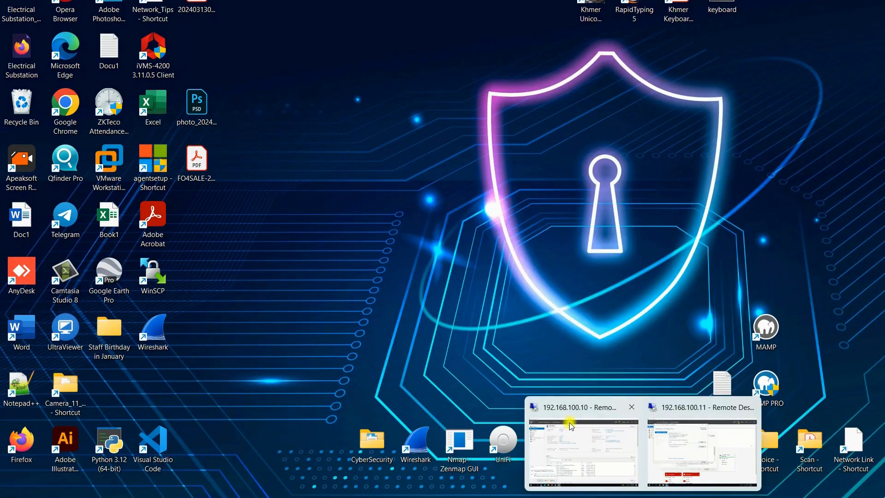
# Step: Look at the 192.168.100.10 session, then return to the WIN2K19-DC2 remote session
pyautogui.click(571, 426)
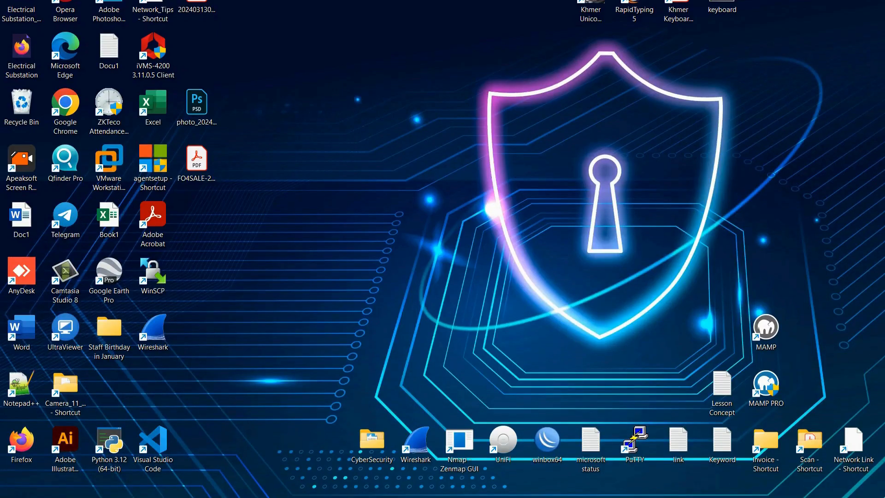
pyautogui.moveTo(603, 496)
pyautogui.click(692, 461)
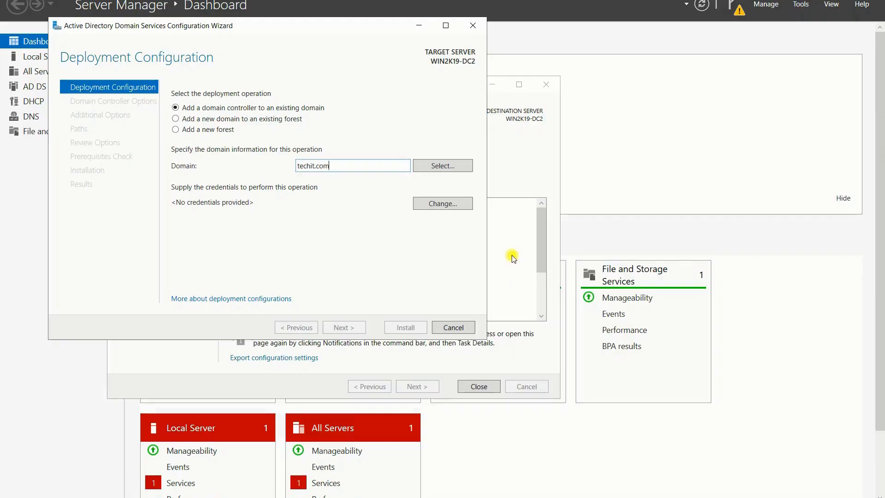
pyautogui.click(439, 167)
pyautogui.write('itad')
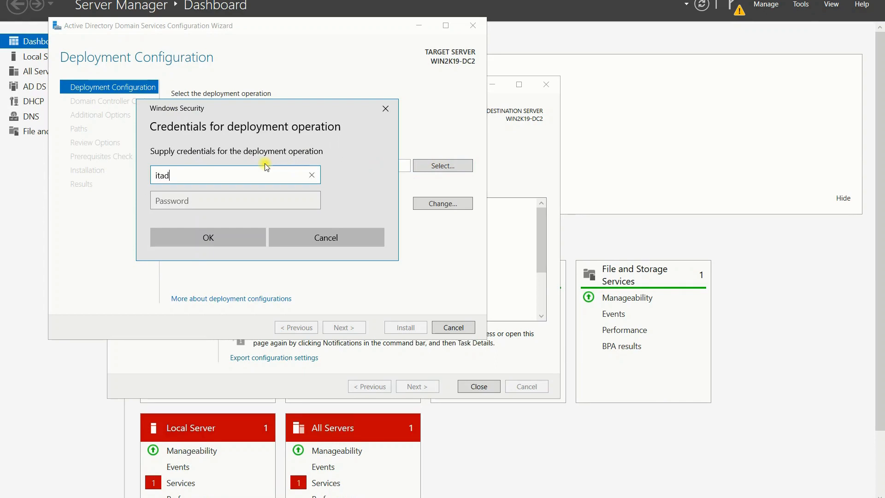
pyautogui.write('ministrator')
pyautogui.press('Tab')
pyautogui.write('•••••••')
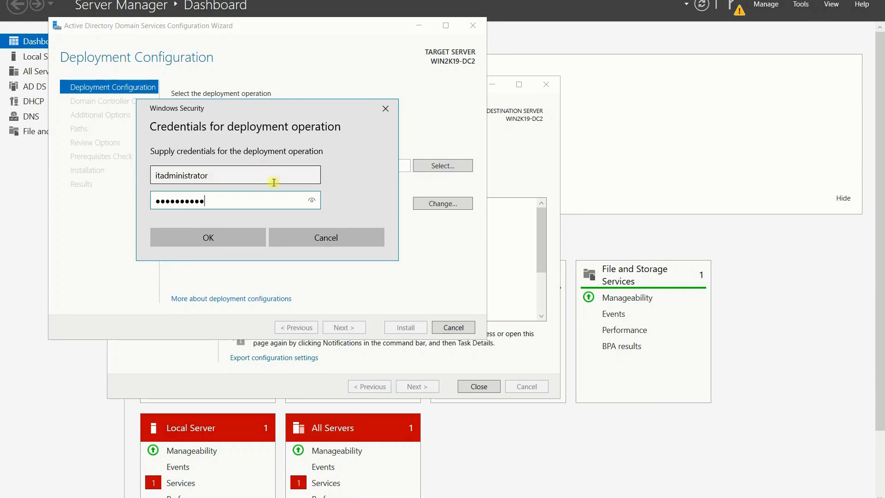
pyautogui.click(239, 238)
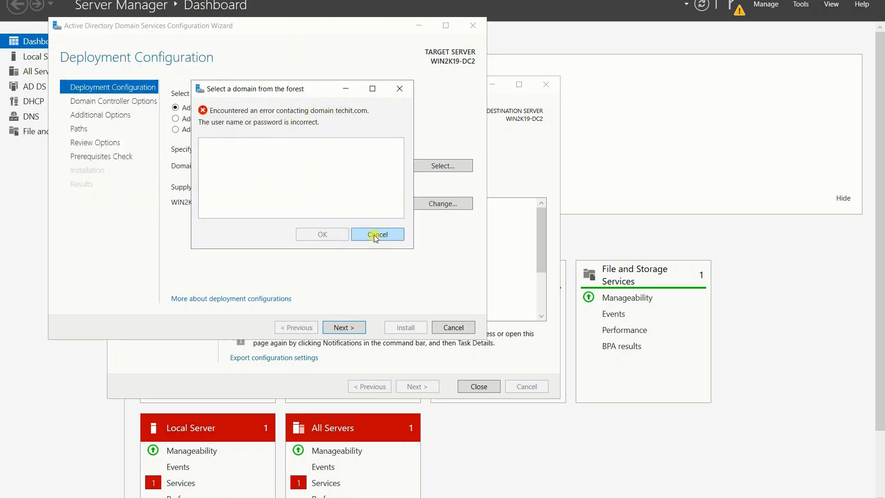
pyautogui.click(376, 235)
pyautogui.click(330, 161)
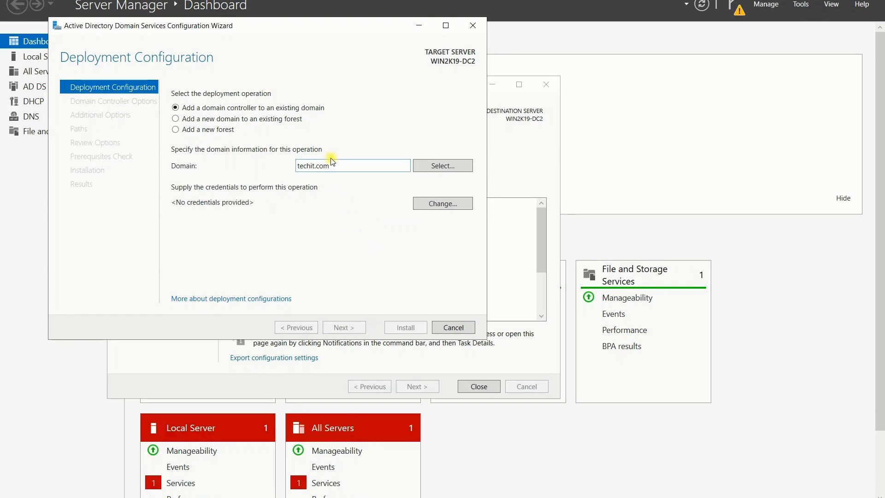
# Step: Enter the techit.com domain administrator user name and password in the credentials prompt
pyautogui.click(454, 169)
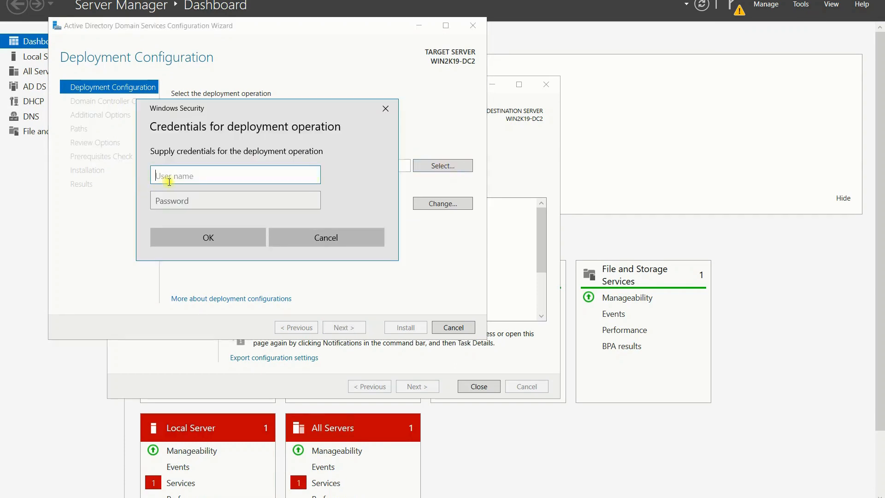
pyautogui.write('tec')
pyautogui.write('hit.com')
pyautogui.write('\\k\\')
pyautogui.write('adminis')
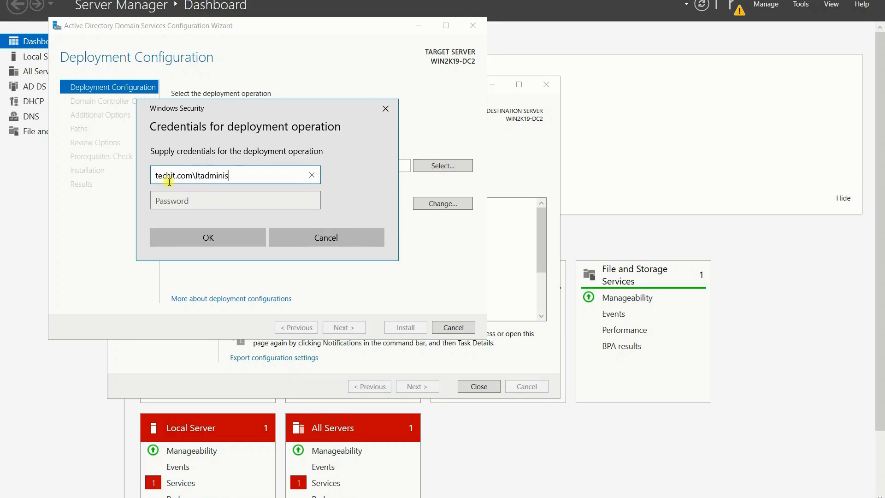
pyautogui.write('trator')
pyautogui.press('Tab')
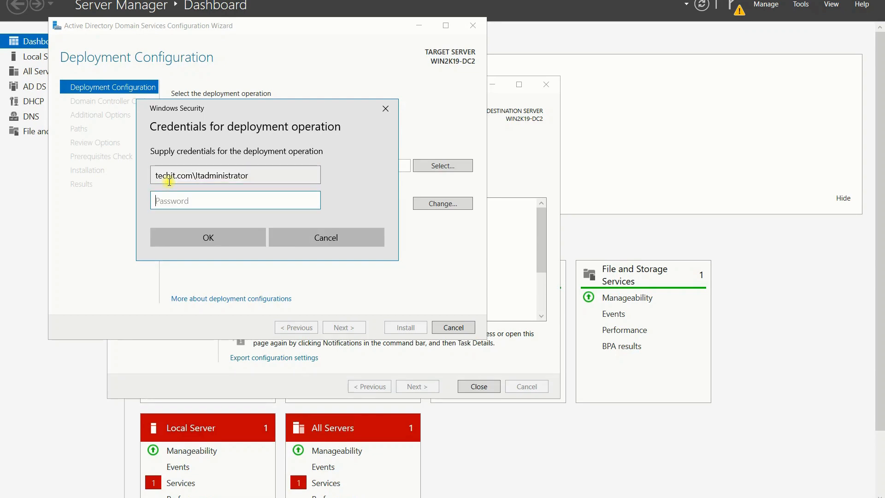
pyautogui.write('••••••••')
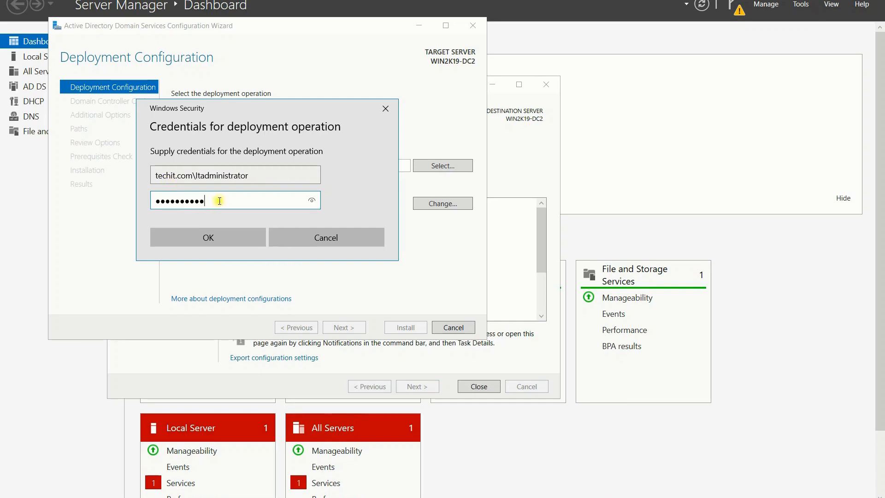
# Step: Choose techit.com as the domain and continue to Domain Controller Options
pyautogui.click(201, 239)
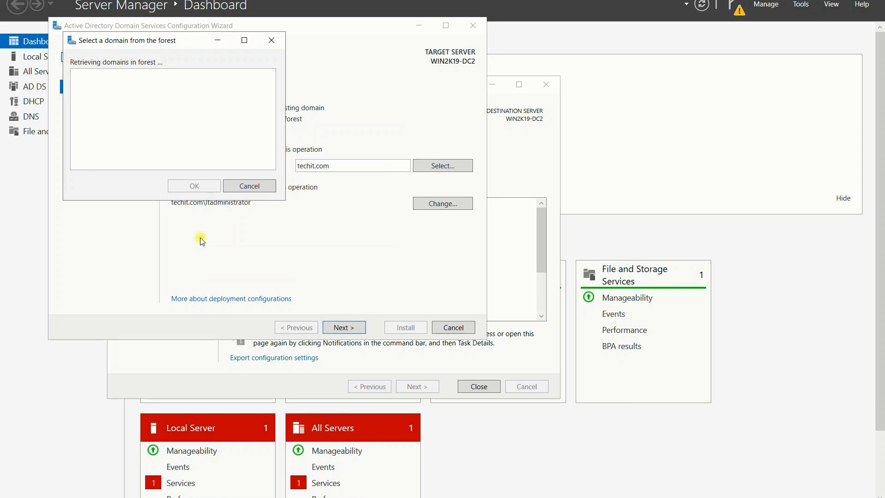
pyautogui.click(98, 85)
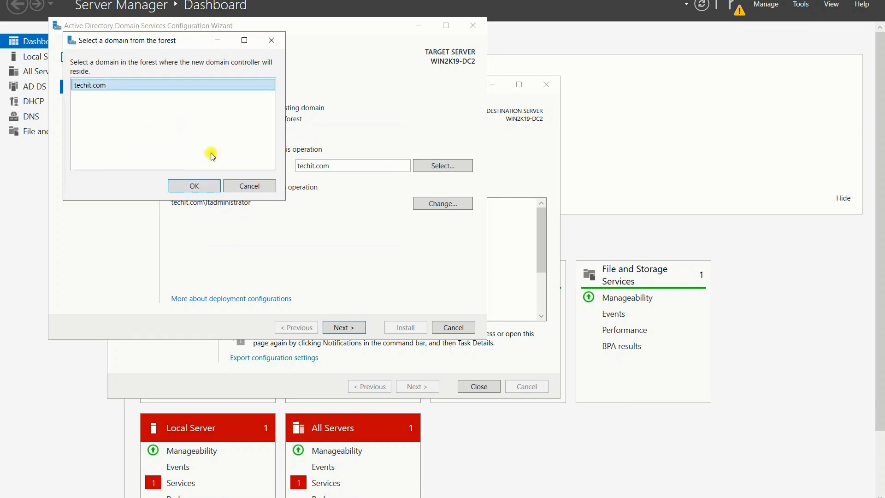
pyautogui.click(196, 182)
pyautogui.click(338, 329)
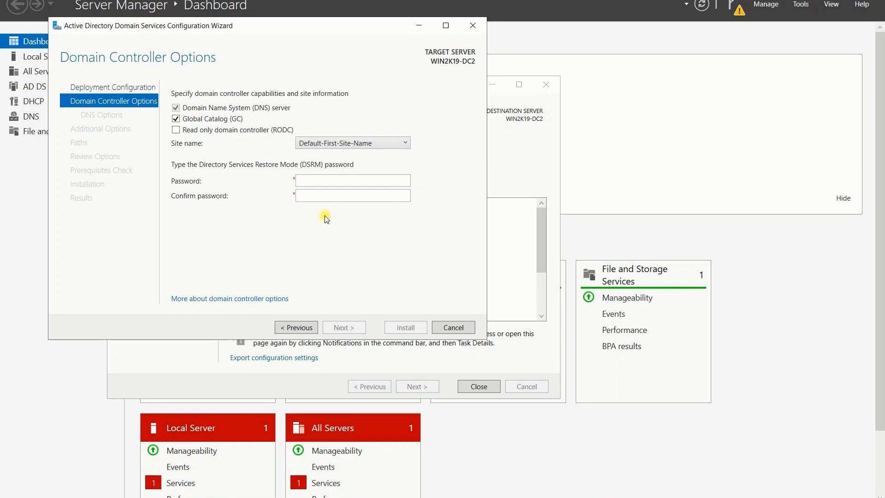
# Step: Enter and confirm the Directory Services Restore Mode password and accept the domain controller options
pyautogui.click(328, 180)
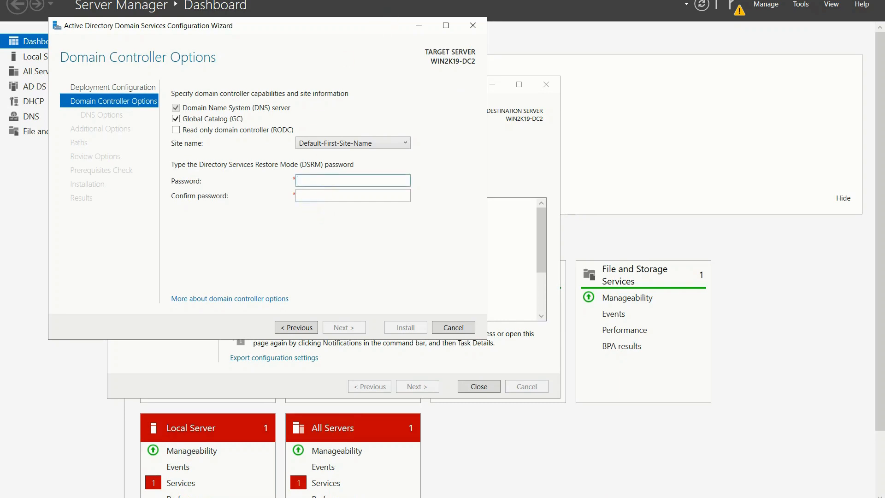
pyautogui.write('P@ssw0rd')
pyautogui.press('Tab')
pyautogui.hotkey('alt', 'p')
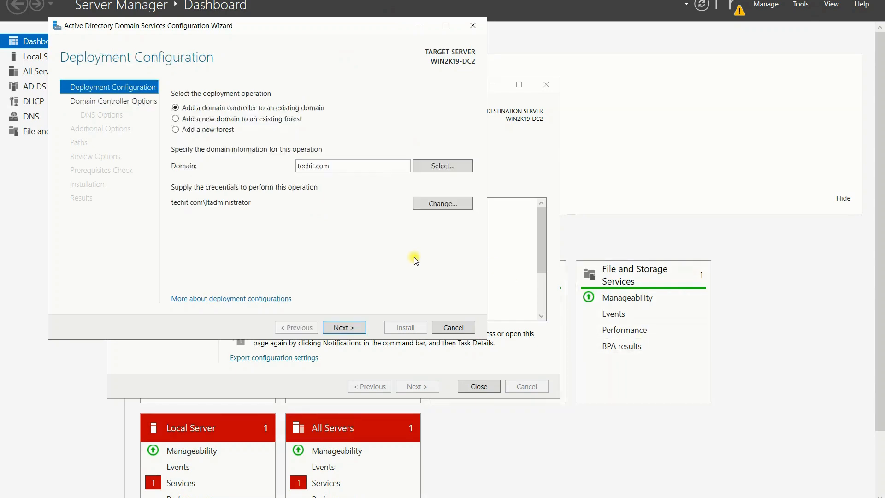
pyautogui.press('Tab')
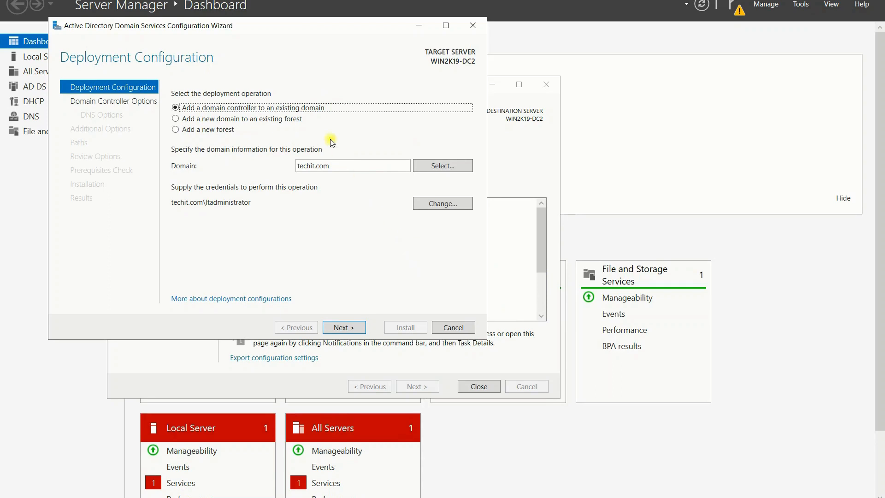
pyautogui.click(381, 268)
pyautogui.click(348, 330)
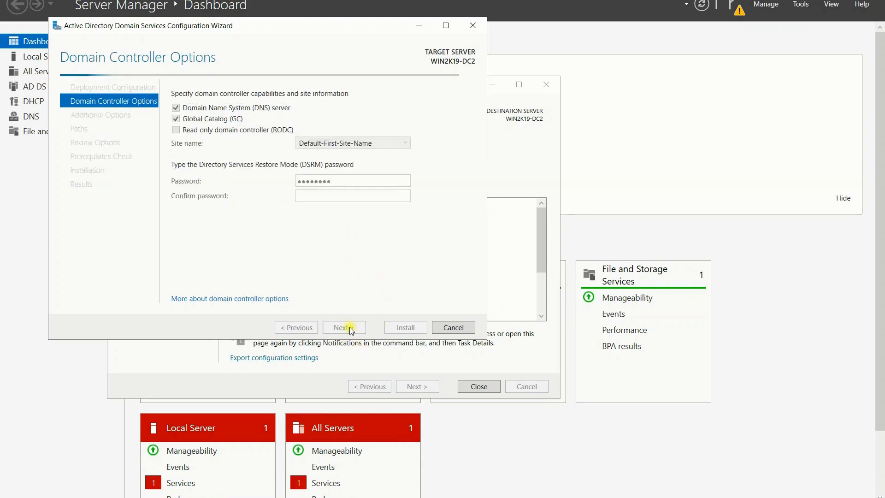
pyautogui.click(327, 197)
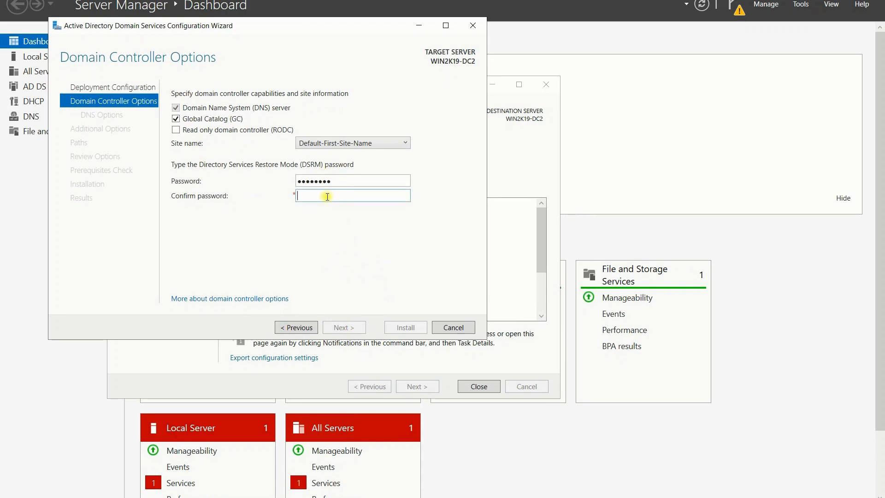
pyautogui.write('Pd')
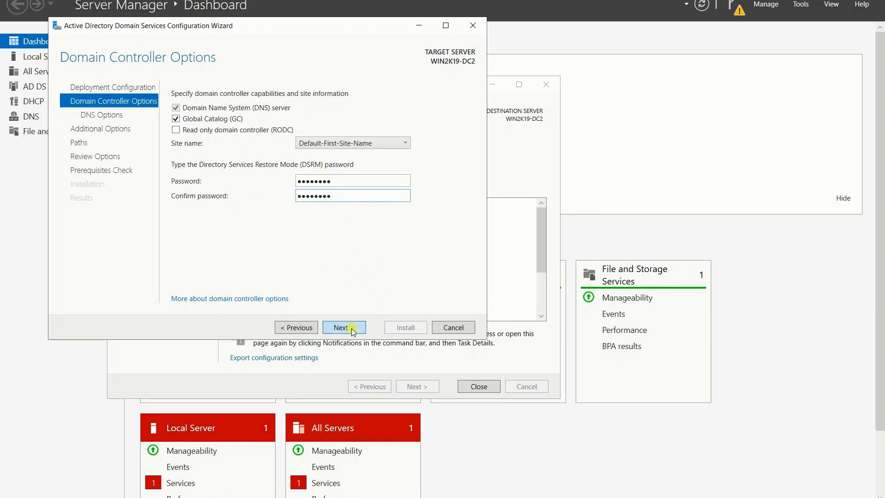
pyautogui.click(352, 328)
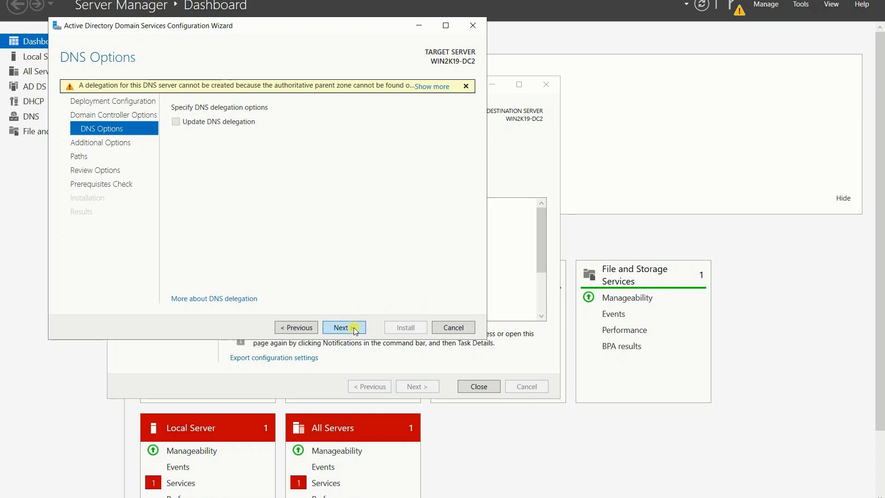
# Step: Skip DNS options, replicate from WIN2K19-DC1.techit.com, and keep the default paths
pyautogui.click(353, 327)
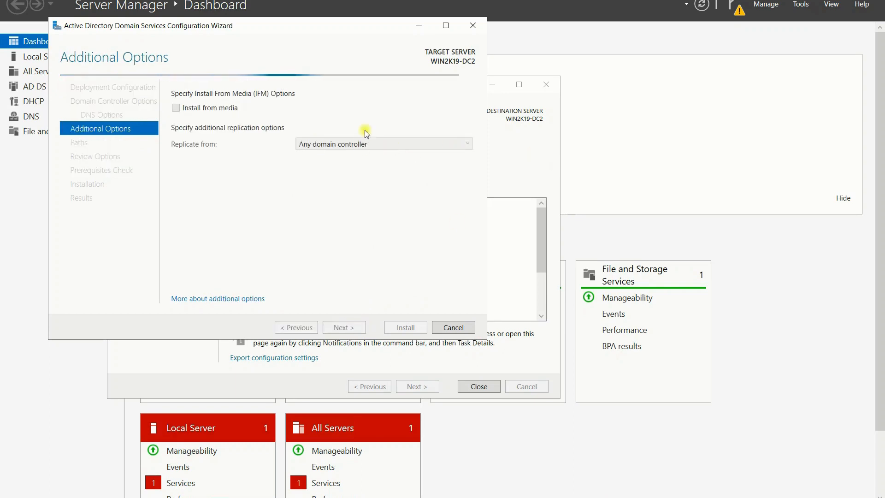
pyautogui.click(372, 144)
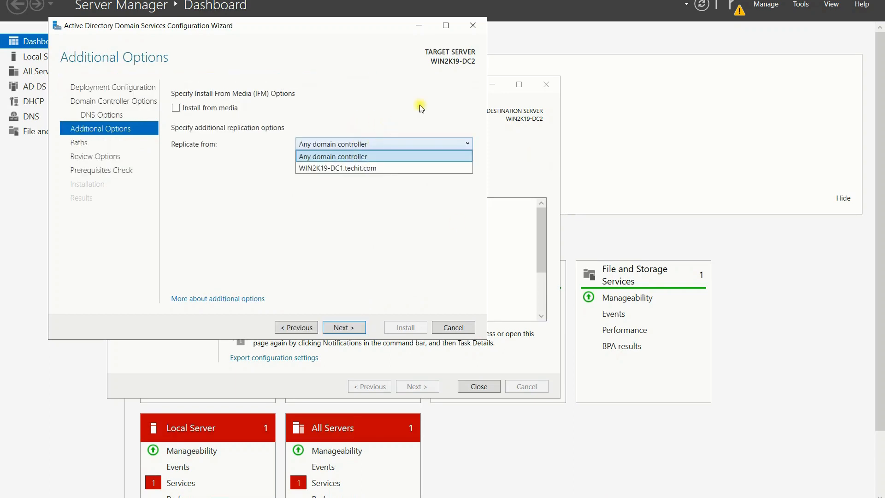
pyautogui.click(363, 169)
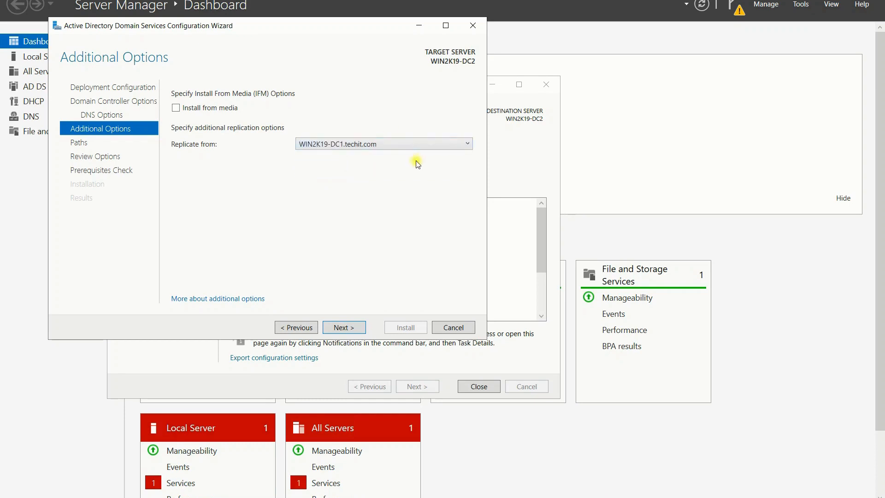
pyautogui.click(346, 328)
pyautogui.click(348, 328)
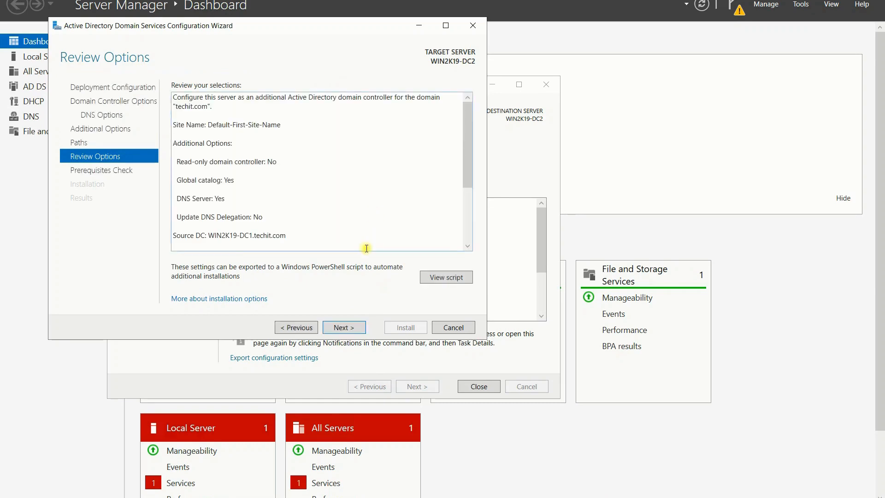
# Step: Pass the prerequisites check, install the domain controller, and close the wizard once configured
pyautogui.click(346, 328)
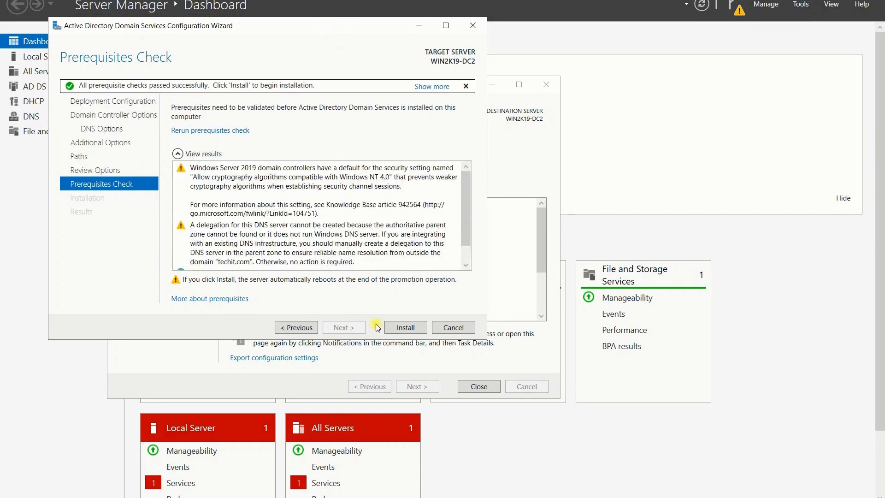
pyautogui.click(412, 328)
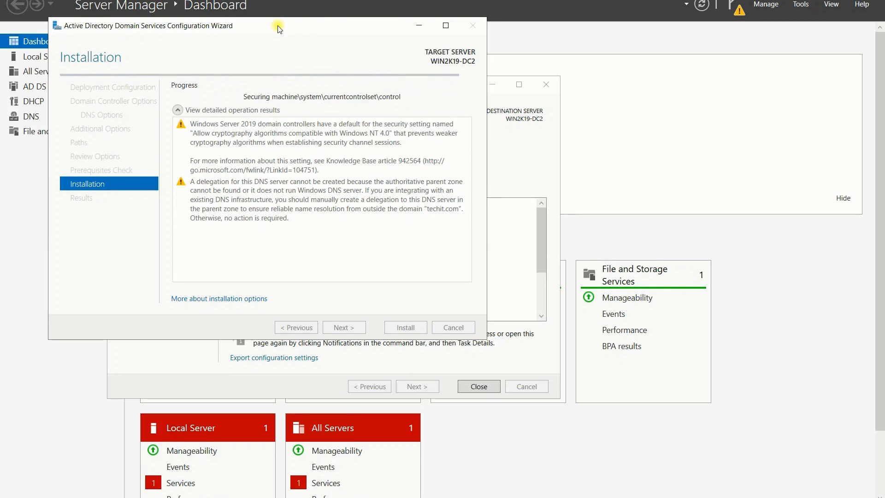
pyautogui.moveTo(279, 29); pyautogui.dragTo(459, 56)
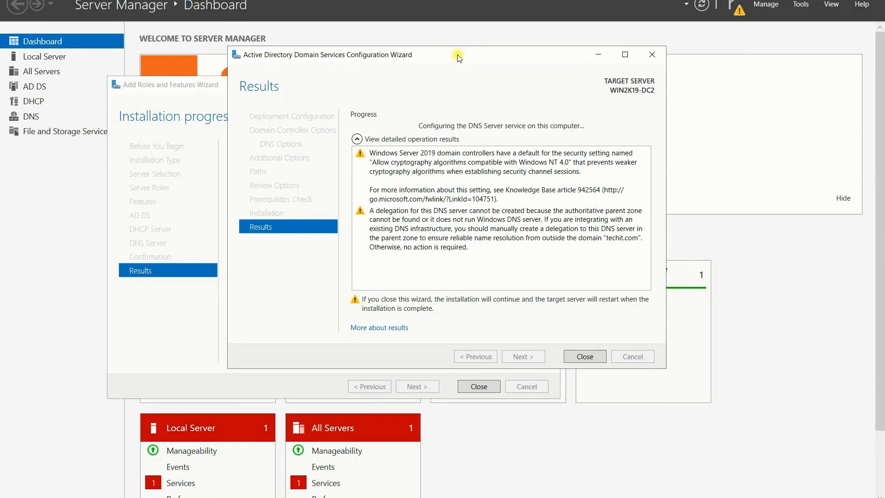
pyautogui.moveTo(458, 57); pyautogui.dragTo(380, 55)
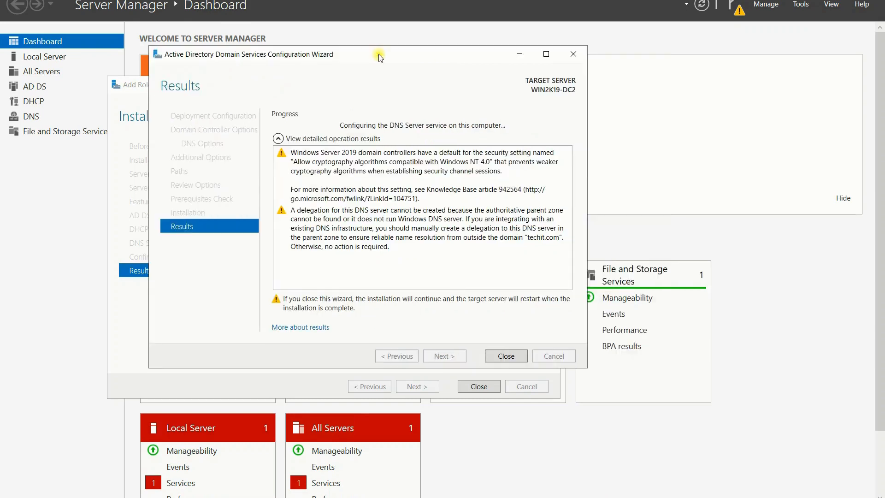
pyautogui.click(514, 355)
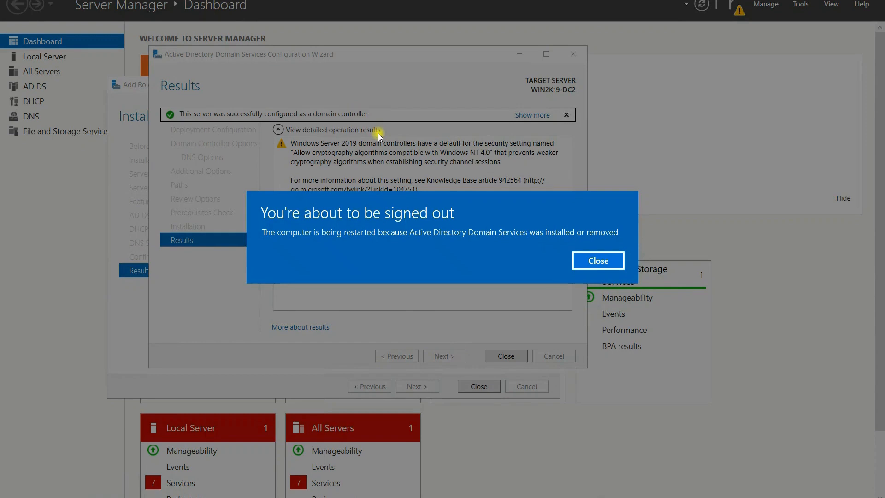
# Step: Close the 'You're about to be signed out' notice so WIN2K19-DC2 restarts
pyautogui.click(584, 261)
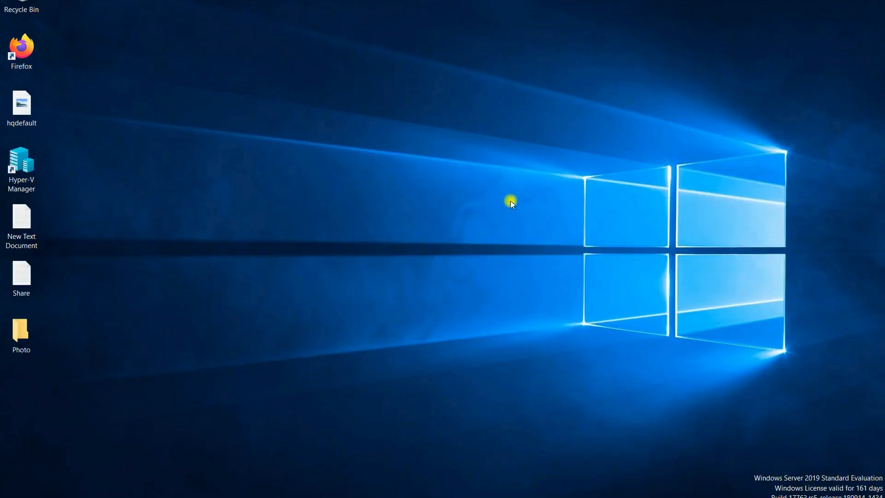
# Step: Refresh the desktop after the reboot and launch Active Directory Users and Computers from Server Manager Tools
pyautogui.rightClick(400, 157)
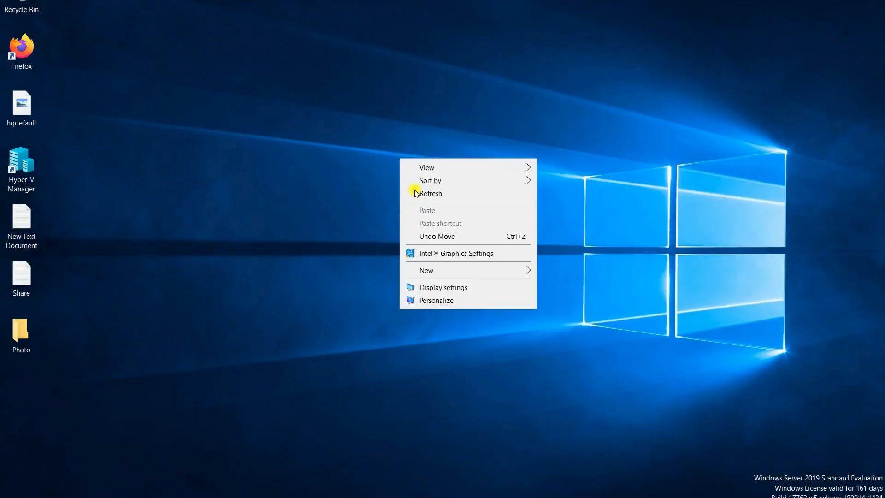
pyautogui.click(415, 192)
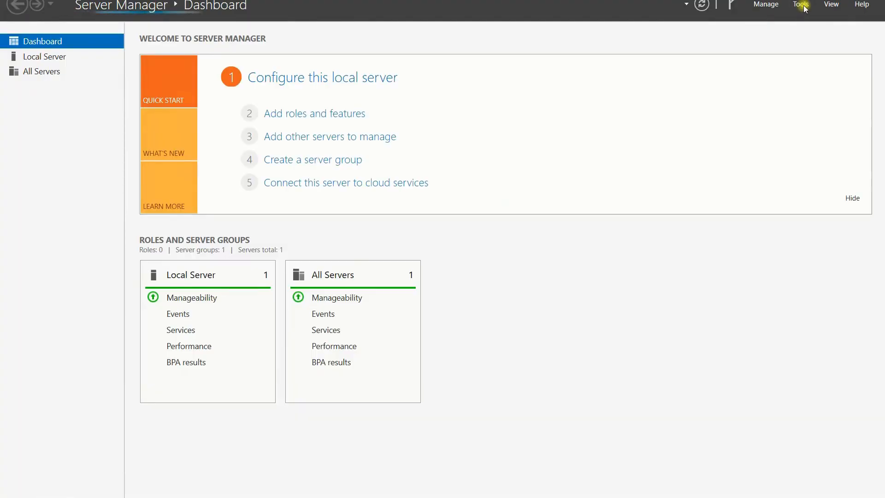
pyautogui.click(802, 6)
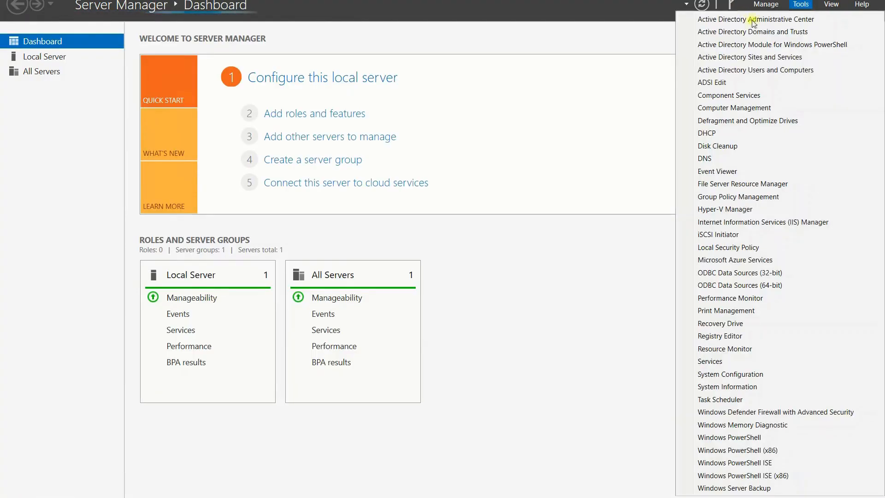
pyautogui.click(747, 69)
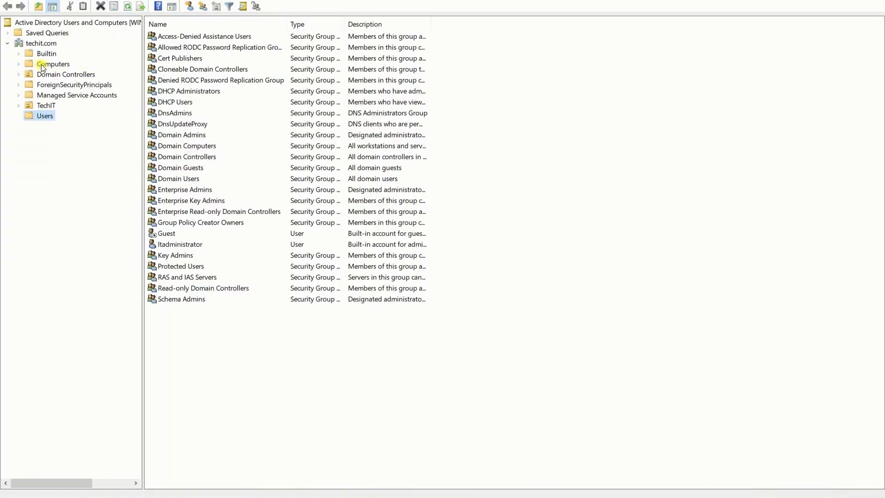
# Step: Check Computers, Domain Controllers and ForeignSecurityPrincipals, confirming both domain controllers and CLIENT001 appear
pyautogui.click(41, 65)
pyautogui.click(51, 75)
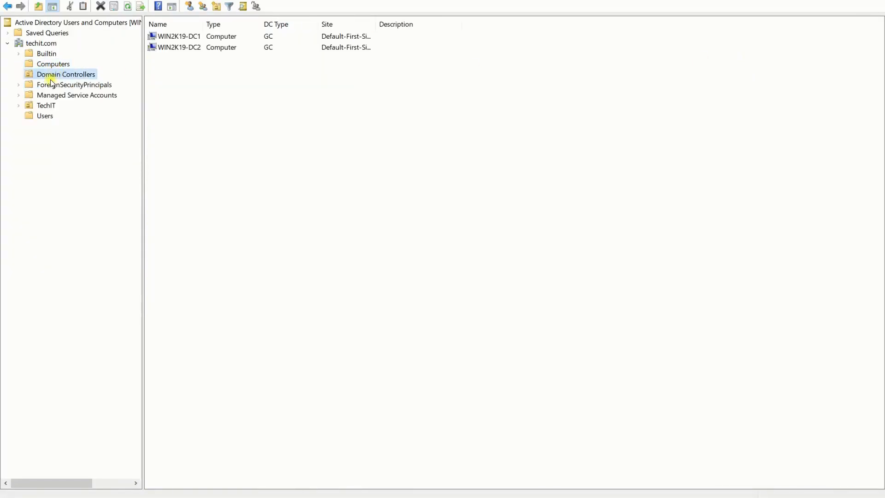
pyautogui.click(51, 85)
pyautogui.click(55, 74)
pyautogui.click(54, 65)
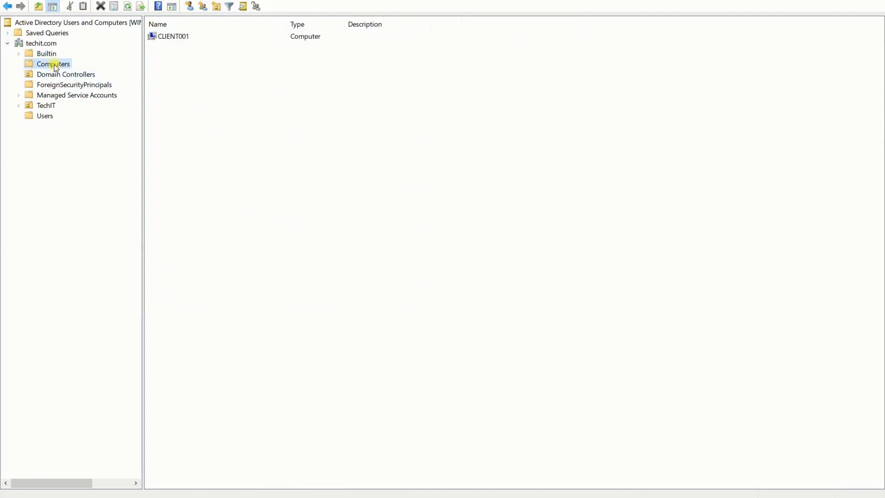
pyautogui.click(66, 86)
# Step: Expand TechIT and review the Finance, HR and IT Department OUs' users and groups
pyautogui.click(28, 105)
pyautogui.click(19, 106)
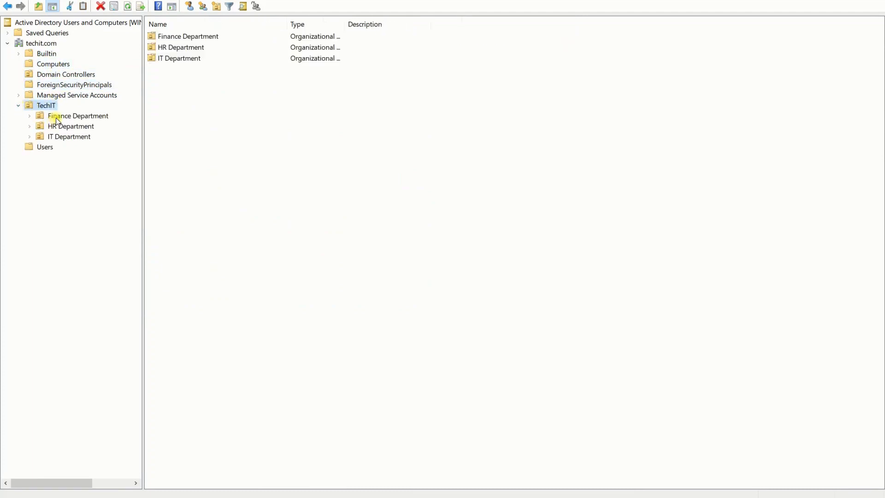
pyautogui.click(56, 118)
pyautogui.click(81, 127)
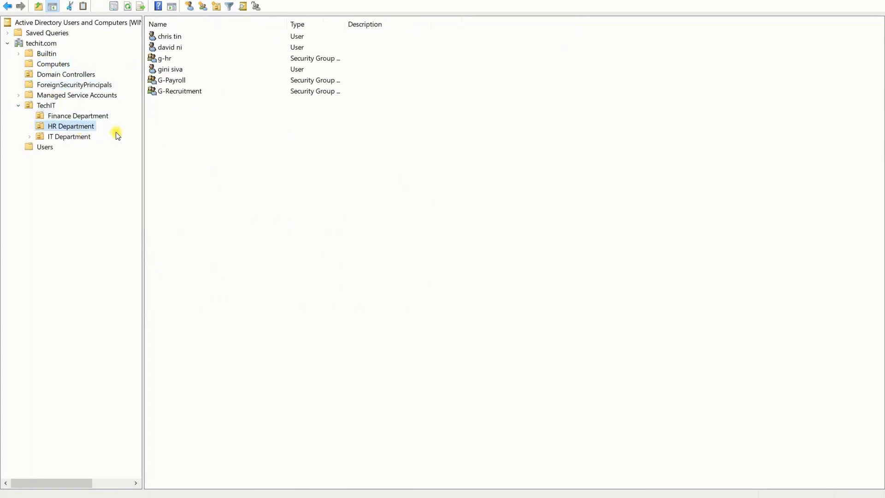
pyautogui.click(81, 136)
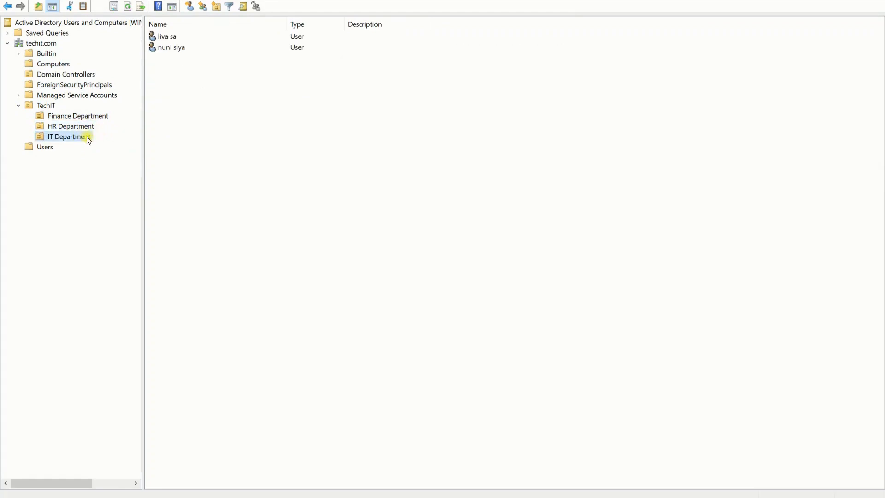
pyautogui.click(67, 118)
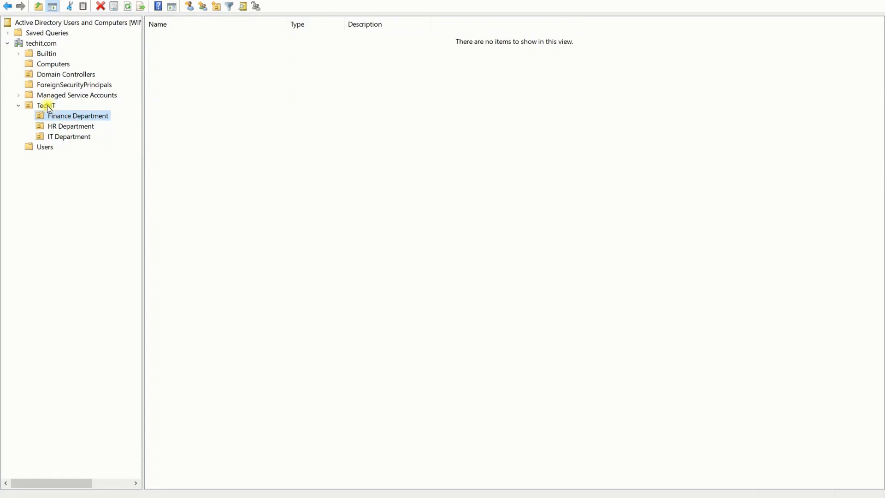
# Step: Recheck the three TechIT department OUs, then list the built-in groups and users in Users
pyautogui.click(51, 107)
pyautogui.click(61, 116)
pyautogui.click(68, 126)
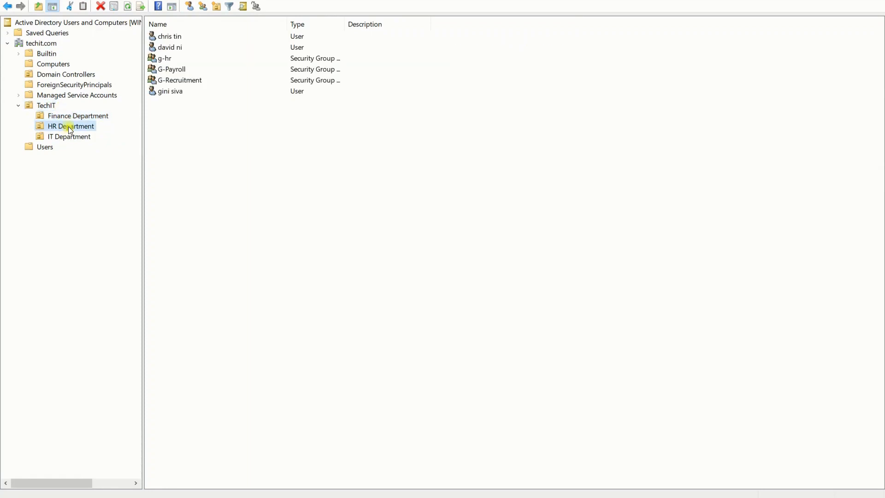
pyautogui.click(70, 138)
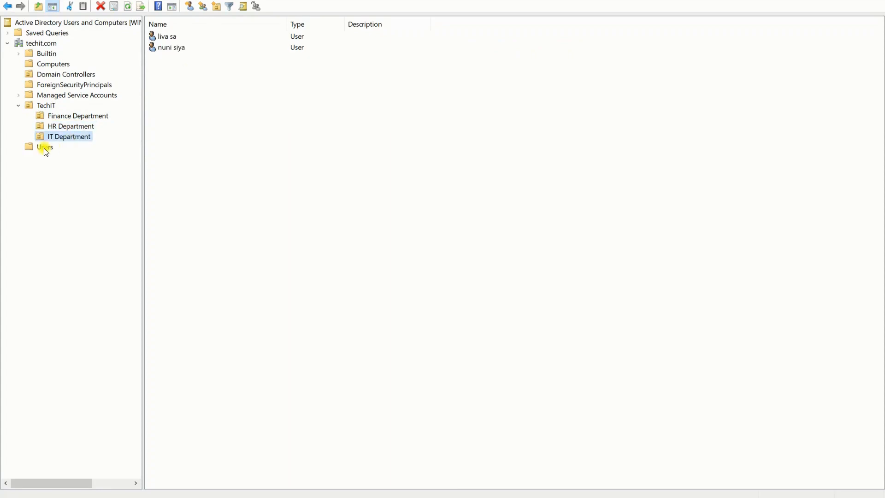
pyautogui.click(45, 148)
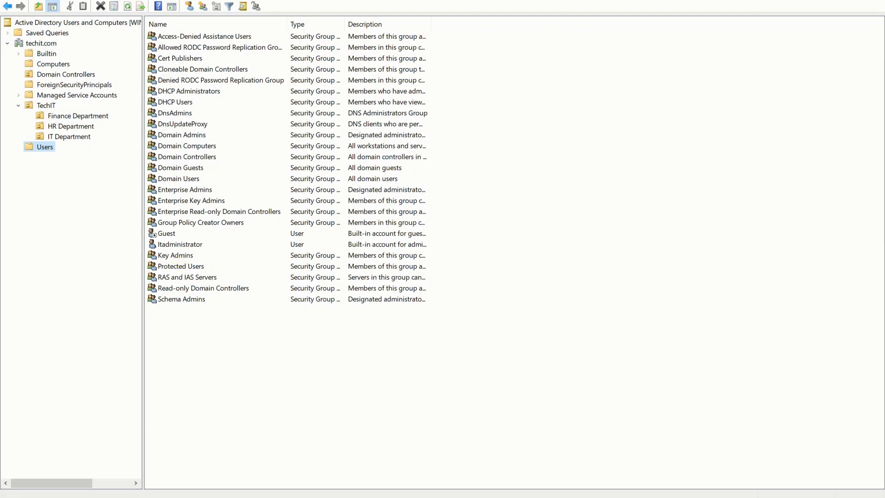
# Step: Run a continuous ping to 192.168.100.11 (ping 192.168.100.11 -t) from an administrator Command Prompt
pyautogui.press('super')
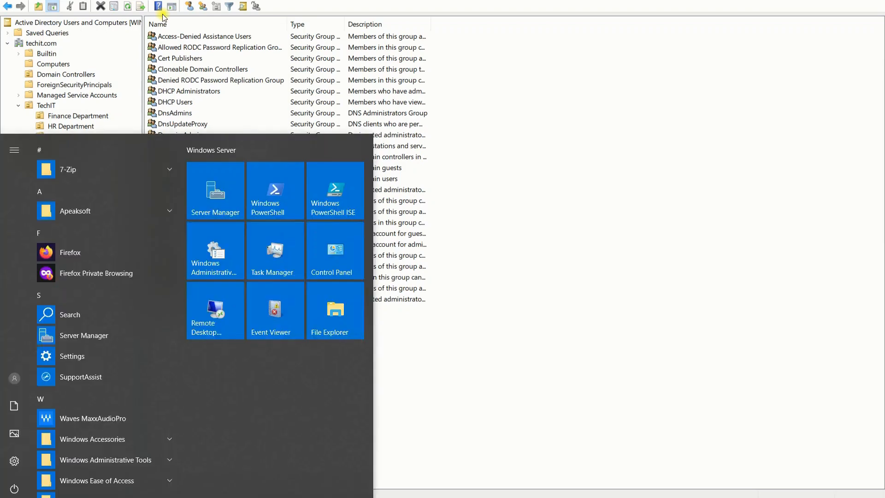
pyautogui.write('cmd')
pyautogui.press('Return')
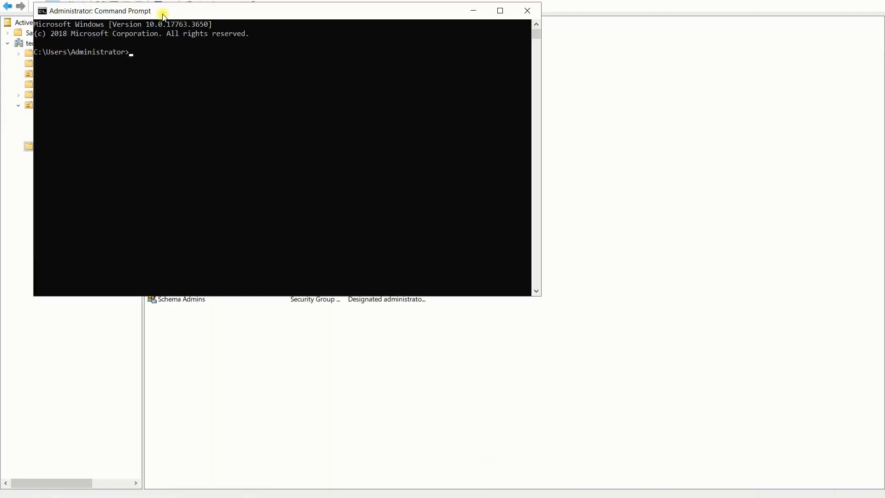
pyautogui.write('ping 192.168.100.11 -t')
pyautogui.press('Return')
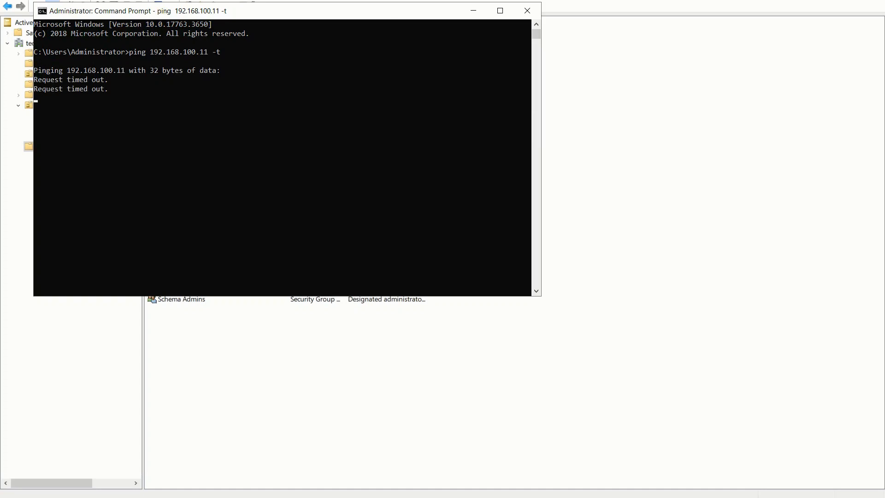
# Step: Shrink and reposition the Command Prompt window to watch the ping replies
pyautogui.moveTo(367, 14); pyautogui.dragTo(652, 92)
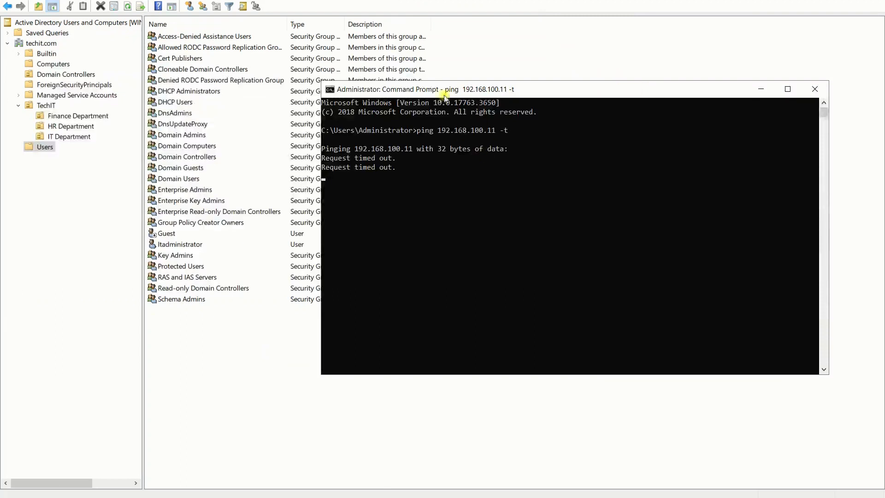
pyautogui.moveTo(470, 89); pyautogui.dragTo(550, 72)
pyautogui.moveTo(404, 366); pyautogui.dragTo(479, 303)
pyautogui.moveTo(647, 81); pyautogui.dragTo(459, 194)
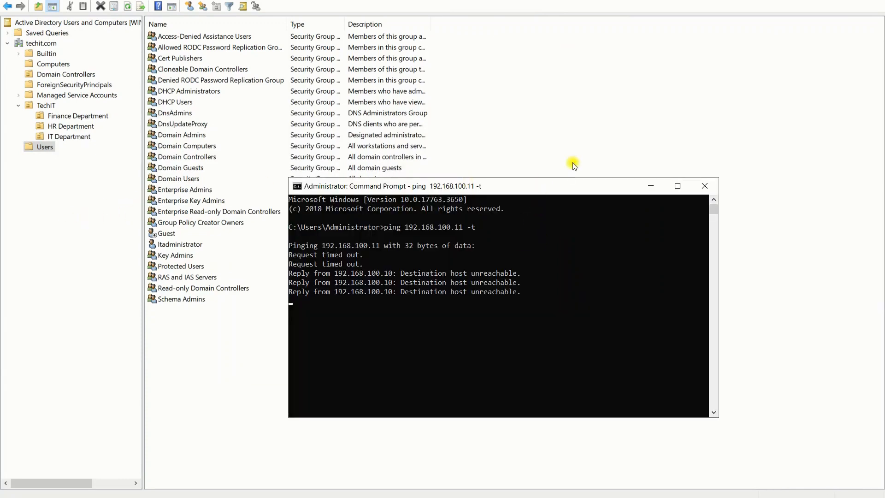
pyautogui.moveTo(536, 192); pyautogui.dragTo(573, 165)
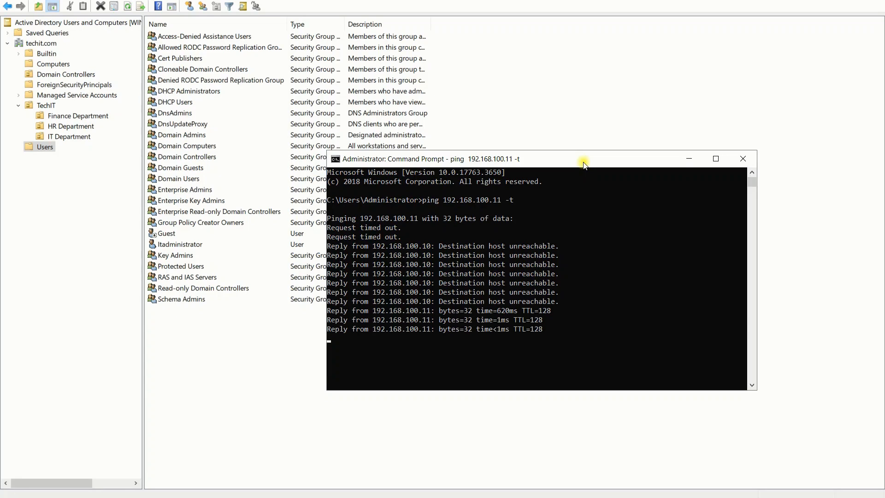
# Step: Minimise Command Prompt and start a Remote Desktop Connection to 192.168.100.11
pyautogui.click(689, 158)
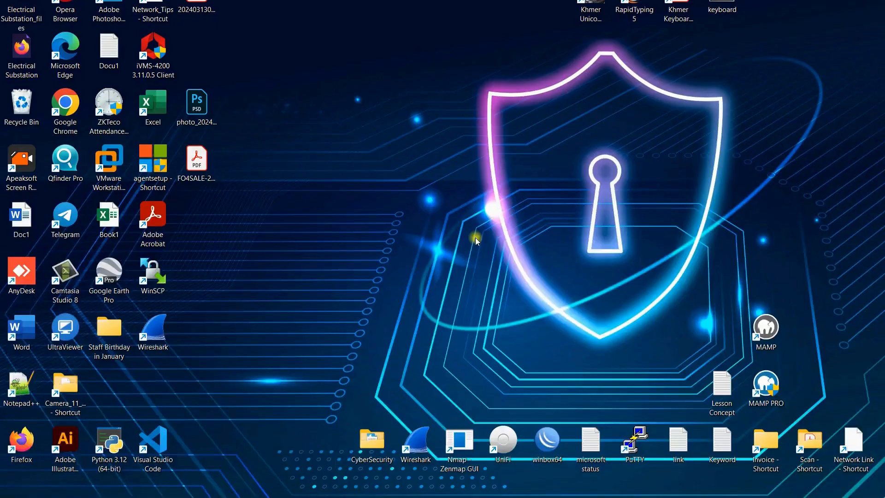
pyautogui.press('super+r')
pyautogui.click(89, 473)
pyautogui.click(480, 197)
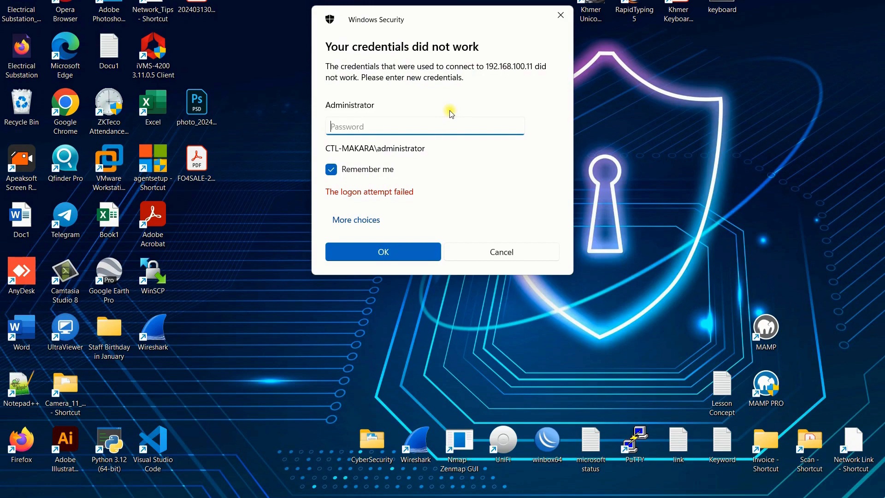
# Step: Attempt signing in with the default account's password, correcting mistyped characters
pyautogui.write('•')
pyautogui.press('BackSpace')
pyautogui.write('•••••••')
pyautogui.press('BackSpace')
pyautogui.press('BackSpace')
pyautogui.press('BackSpace')
pyautogui.press('BackSpace')
pyautogui.press('BackSpace')
pyautogui.press('BackSpace')
pyautogui.press('BackSpace')
pyautogui.write('••••••••')
pyautogui.press('Return')
pyautogui.write('•••••')
pyautogui.press('BackSpace')
pyautogui.press('BackSpace')
pyautogui.press('BackSpace')
pyautogui.press('BackSpace')
pyautogui.press('BackSpace')
# Step: Try signing in again with the Administrator account and its password
pyautogui.click(369, 220)
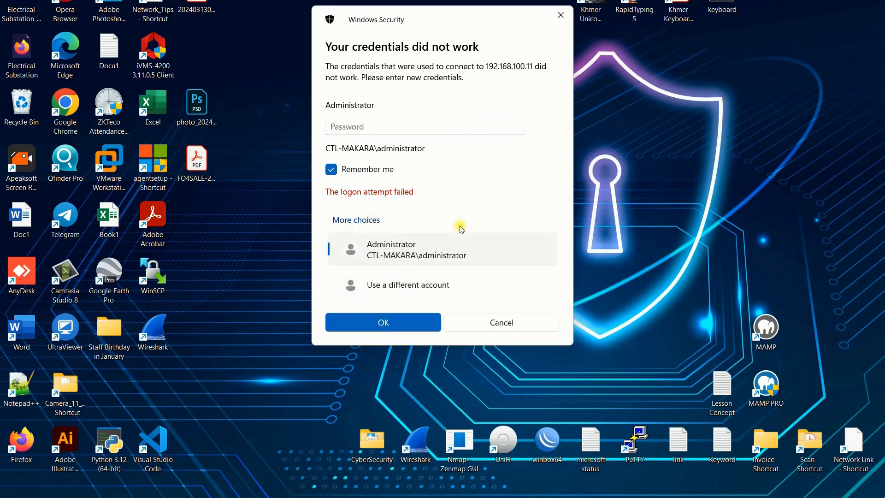
pyautogui.click(438, 284)
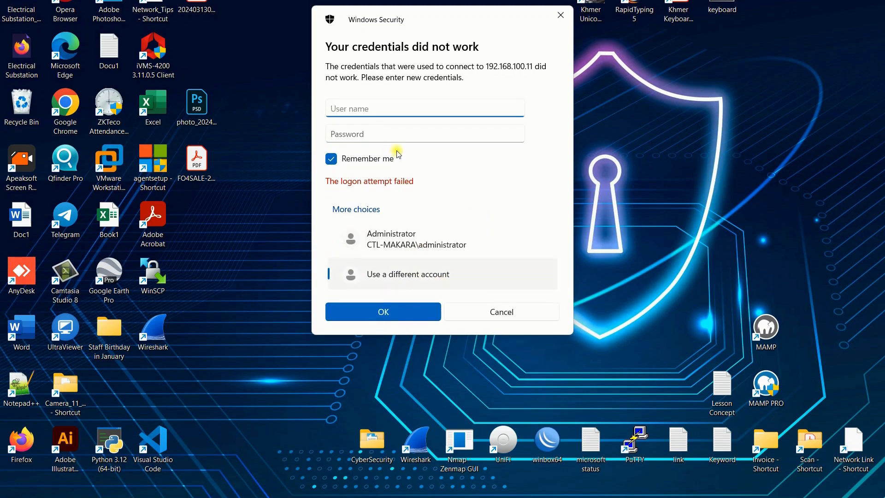
pyautogui.write('tech')
pyautogui.press('BackSpace')
pyautogui.press('BackSpace')
pyautogui.press('BackSpace')
pyautogui.press('BackSpace')
pyautogui.click(435, 240)
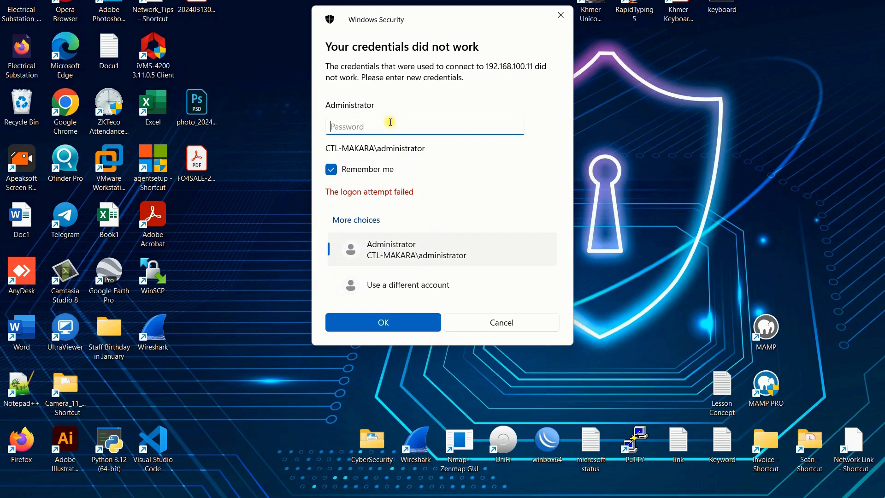
pyautogui.write('***********')
pyautogui.press('Return')
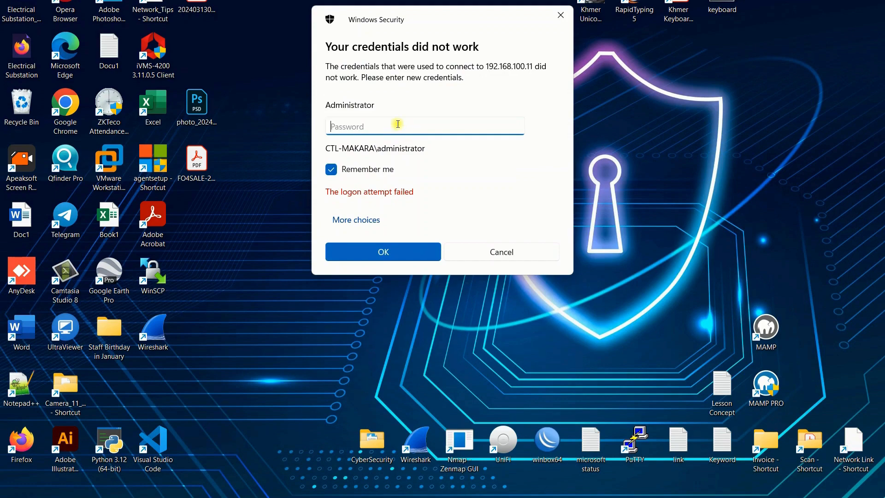
pyautogui.write('**********')
pyautogui.press('Return')
# Step: Sign in with the domain's IT administrator account and accept the untrusted certificate warning
pyautogui.click(364, 229)
pyautogui.click(406, 301)
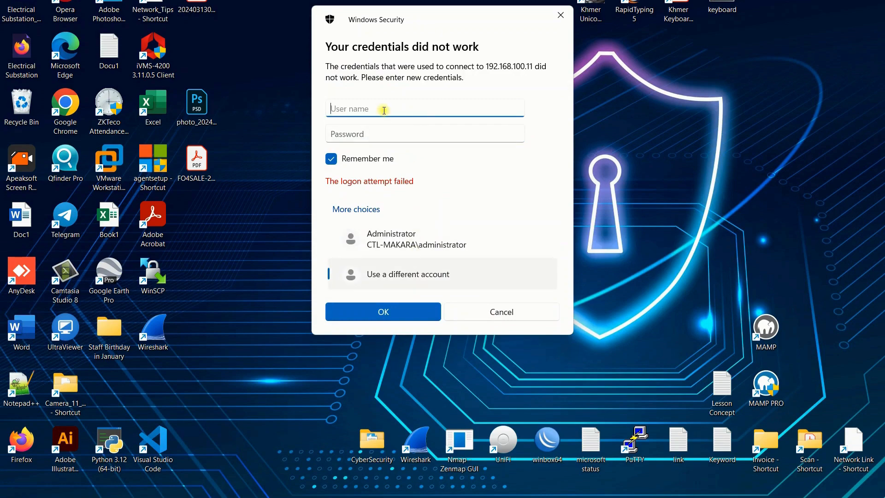
pyautogui.write('Itadministrator')
pyautogui.press('Tab')
pyautogui.write('••')
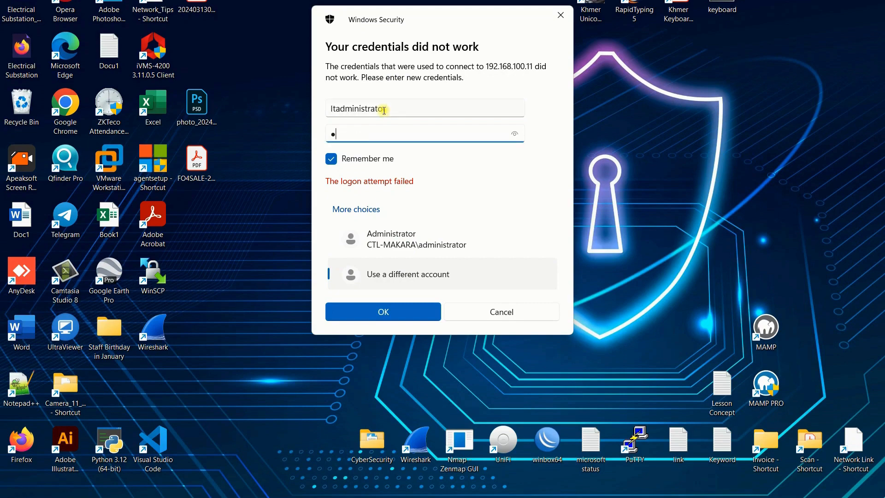
pyautogui.press('BackSpace')
pyautogui.press('BackSpace')
pyautogui.write('••••••••••')
pyautogui.press('Return')
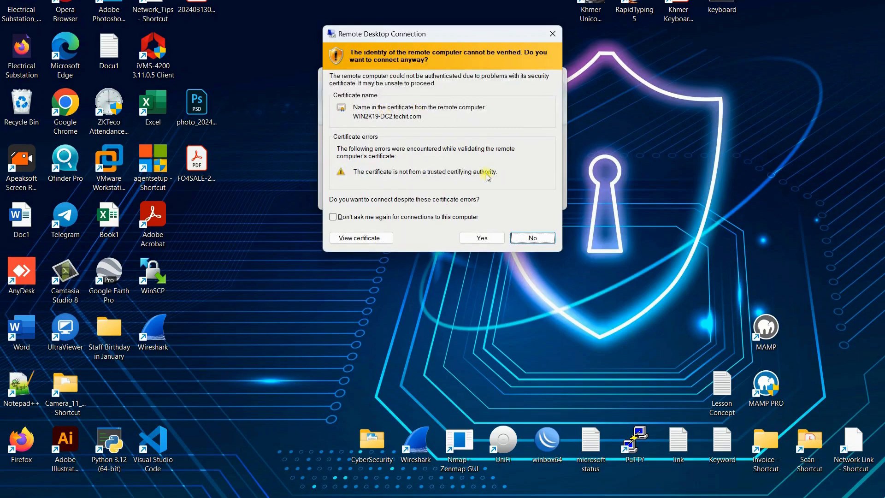
pyautogui.click(477, 236)
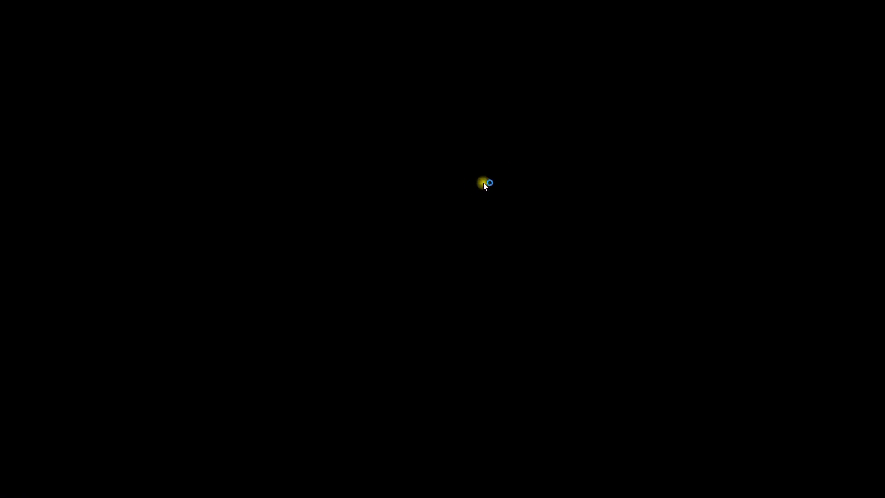
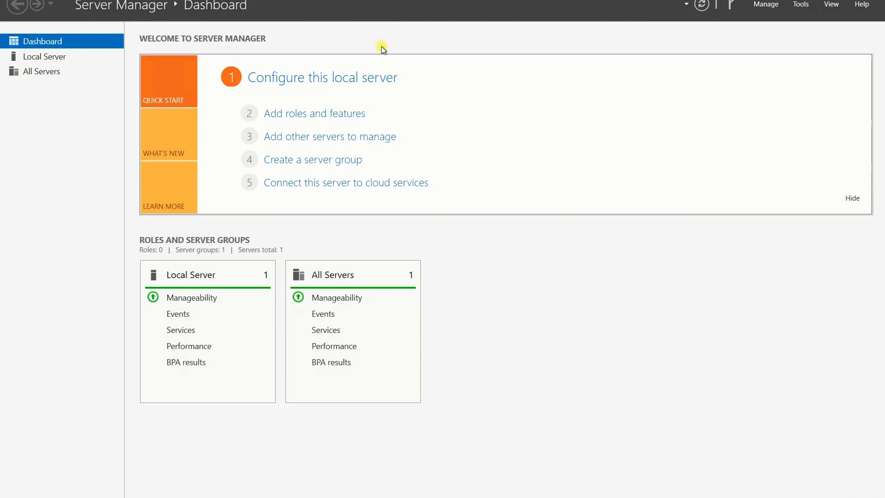
# Step: Show the Local Server properties for WIN2K19-DC2 in techit.com and drop down the Tools menu
pyautogui.click(42, 56)
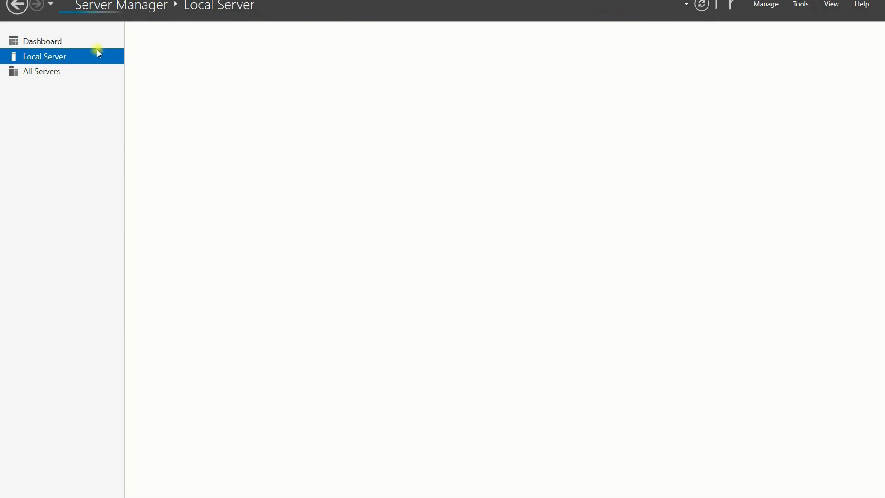
pyautogui.click(52, 41)
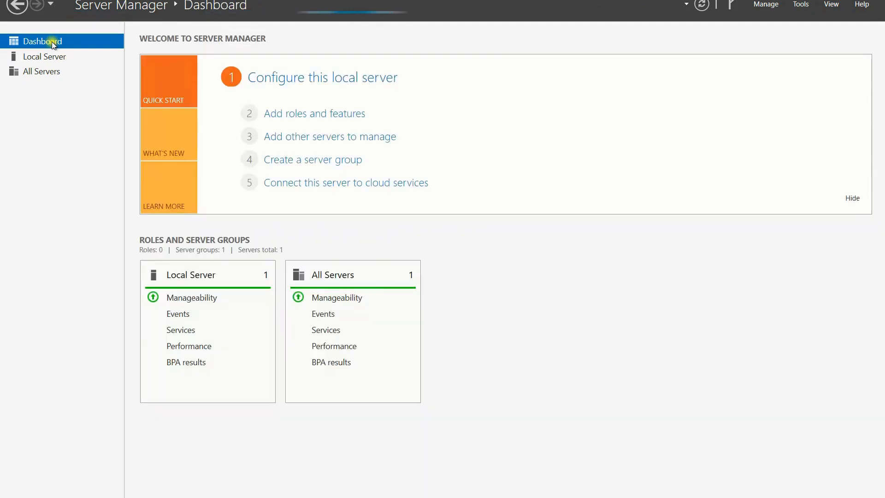
pyautogui.click(54, 60)
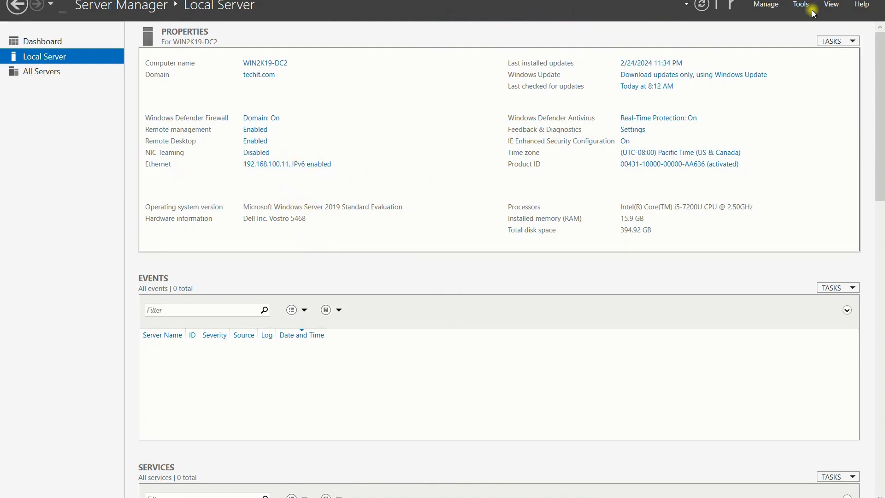
pyautogui.click(798, 6)
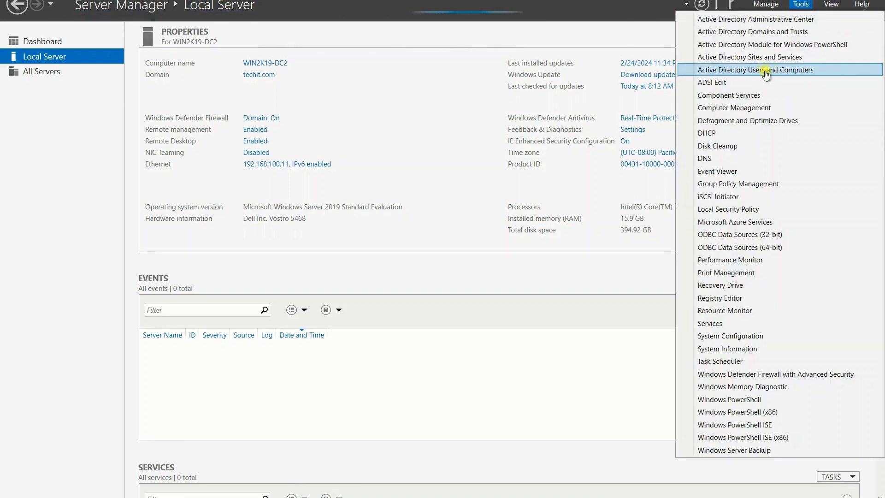
# Step: Launch Active Directory Users and Computers, then enlarge and reposition its window
pyautogui.click(764, 70)
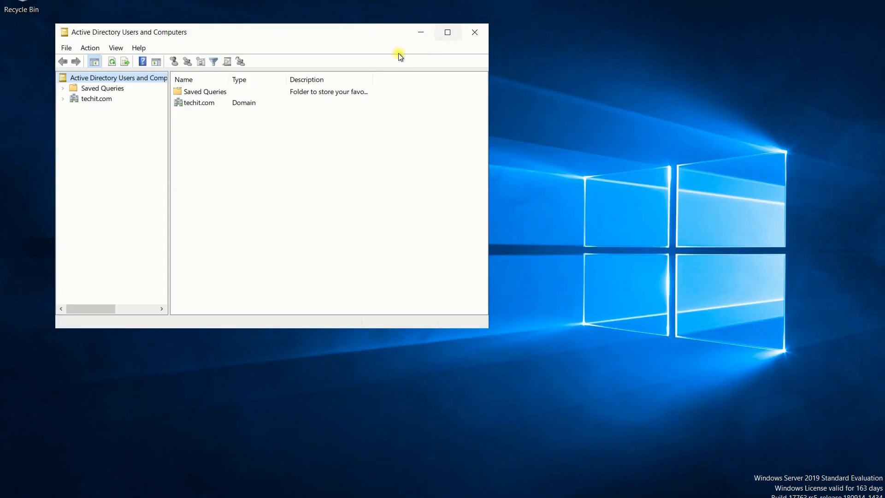
pyautogui.moveTo(488, 327); pyautogui.dragTo(560, 392)
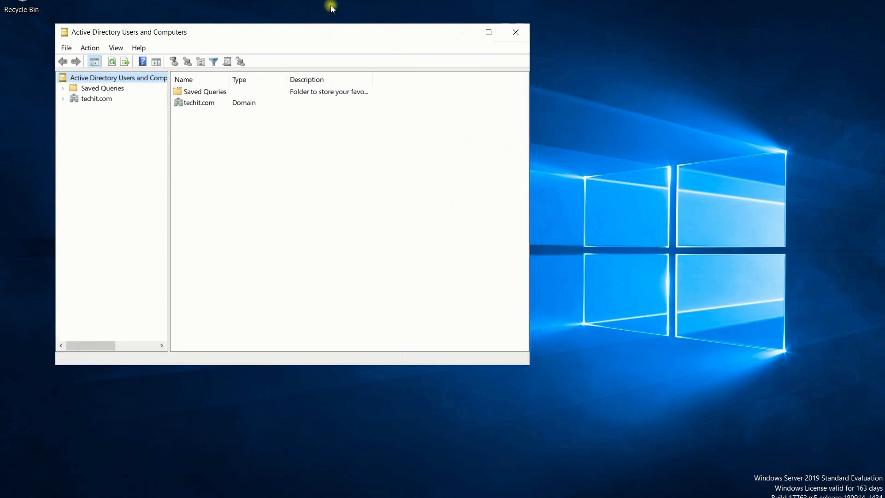
pyautogui.moveTo(478, 37); pyautogui.dragTo(627, 37)
# Step: Expand techit.com and TechIT, then view the IT Department and HR Department users
pyautogui.doubleClick(247, 99)
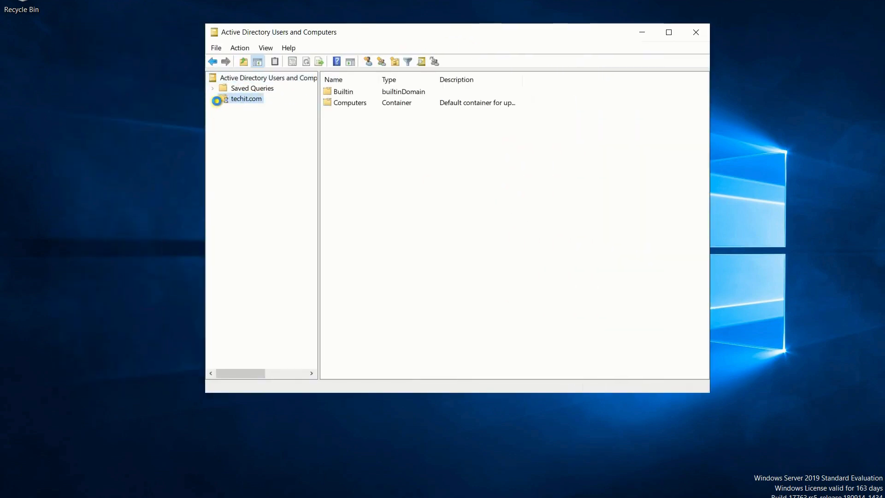
pyautogui.click(248, 161)
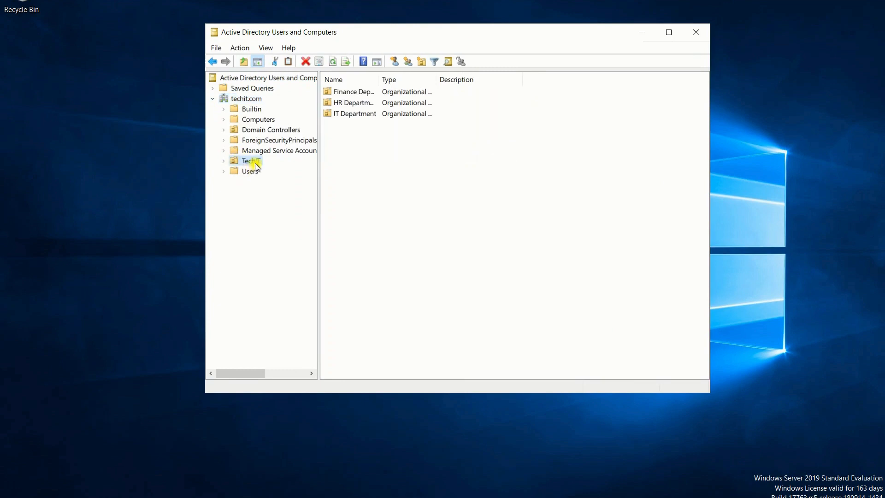
pyautogui.doubleClick(248, 161)
pyautogui.click(265, 192)
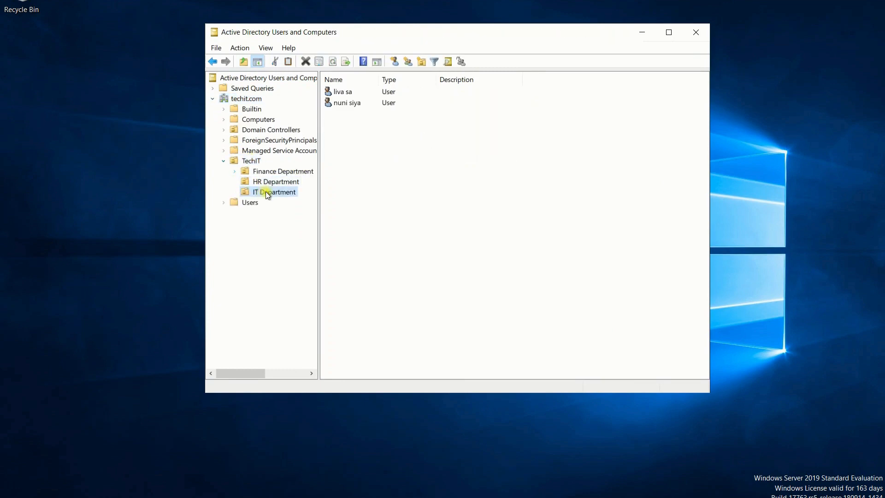
pyautogui.click(282, 183)
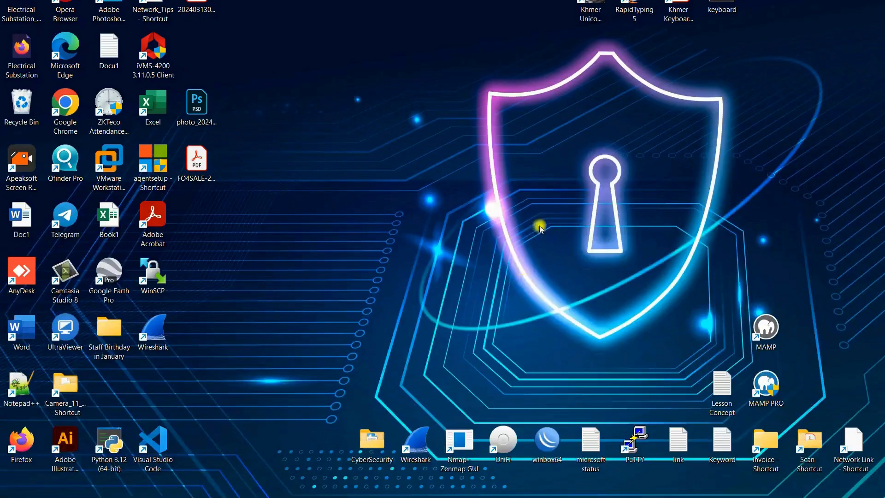
# Step: Connect by Remote Desktop to 192.168.100.10, accept the certificate, and show its empty Finance Department
pyautogui.press('super+r')
pyautogui.press('Return')
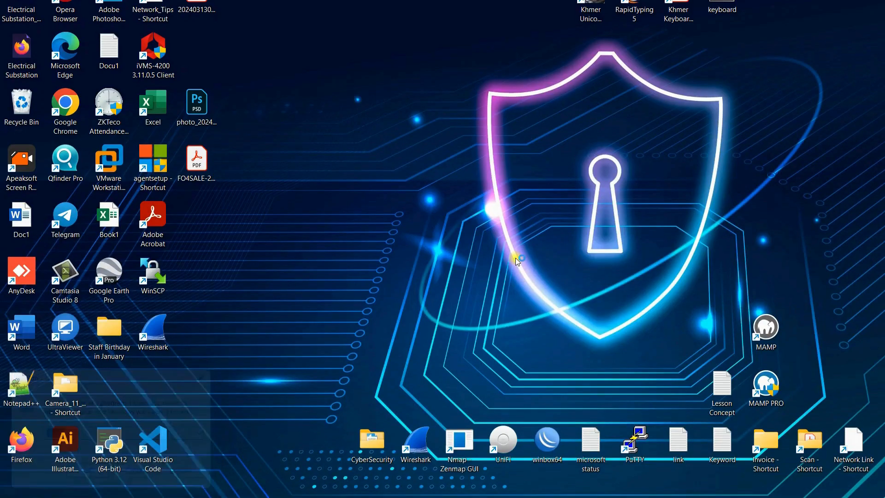
pyautogui.click(476, 197)
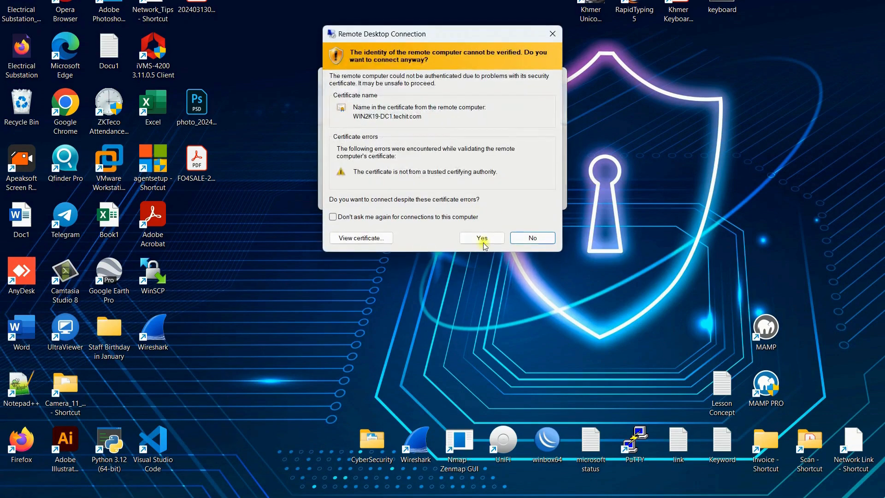
pyautogui.click(487, 237)
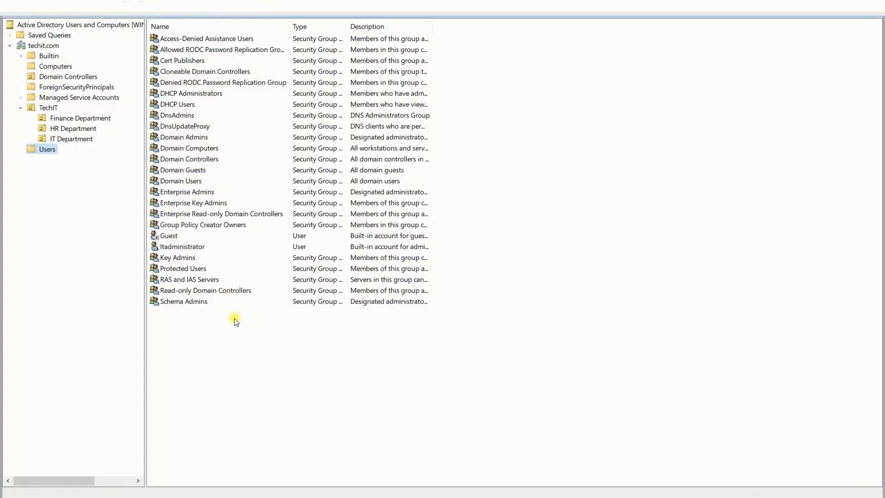
pyautogui.click(62, 139)
pyautogui.click(81, 118)
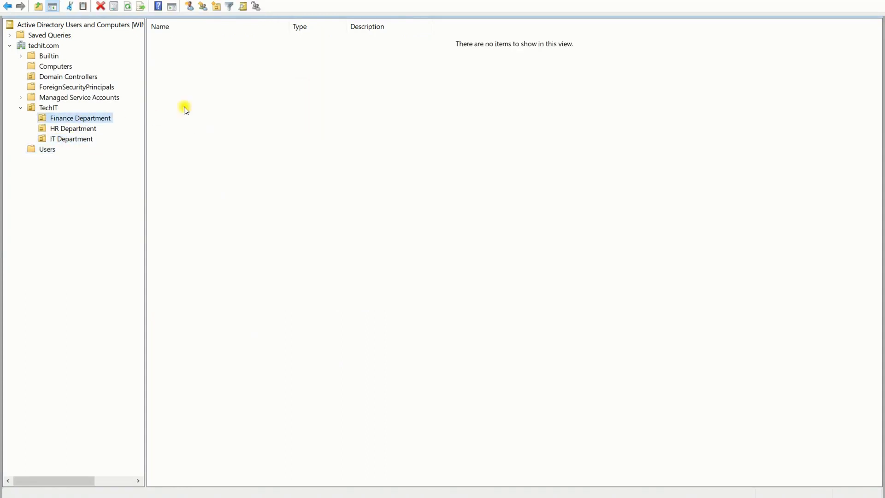
# Step: Start a new user in Finance Department and enter Divy's name and logon name
pyautogui.click(169, 84)
pyautogui.rightClick(169, 82)
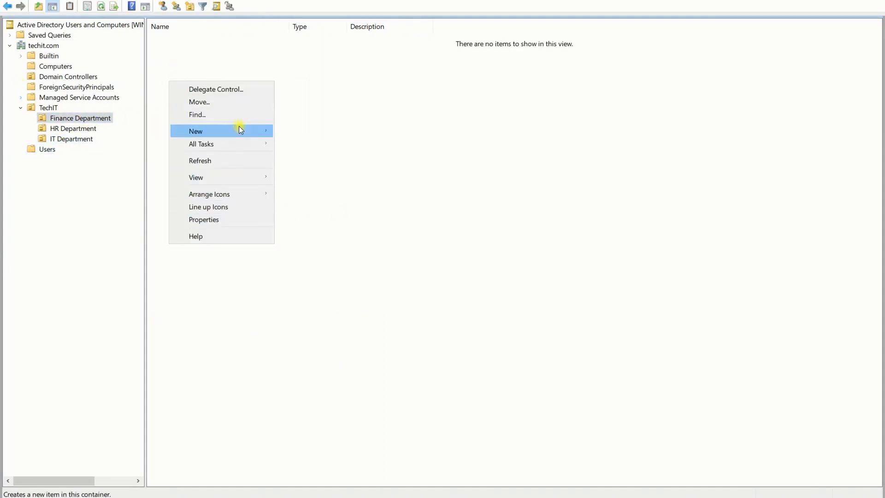
pyautogui.moveTo(238, 131)
pyautogui.click(311, 243)
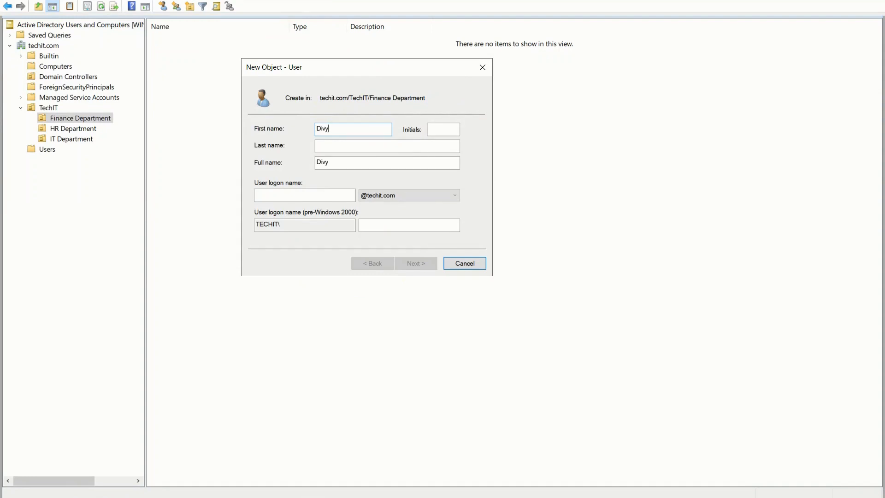
pyautogui.press('Tab')
pyautogui.press('Tab')
pyautogui.click(343, 198)
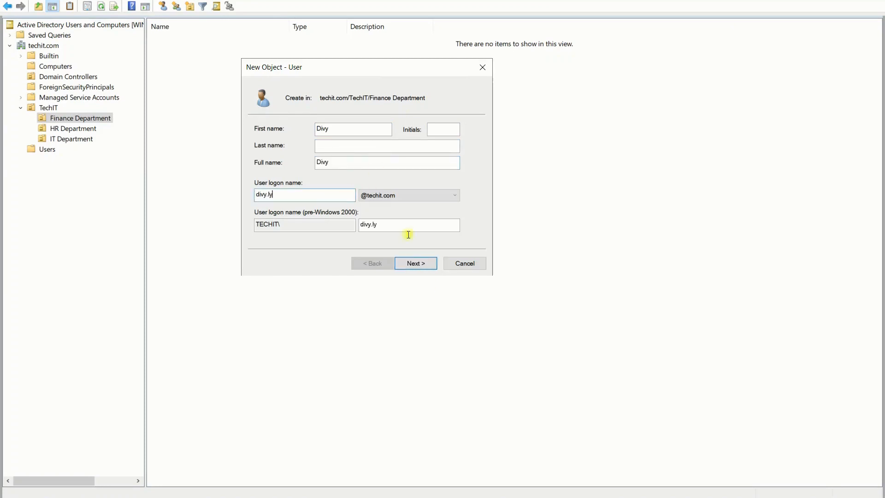
# Step: Set a password that never expires and needn't change at logon, then finish creating Divy
pyautogui.click(420, 267)
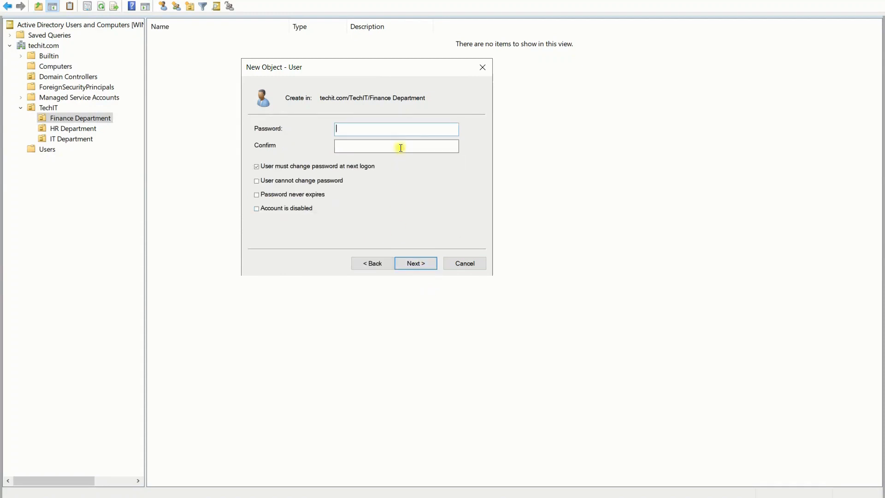
pyautogui.press('Tab')
pyautogui.click(279, 196)
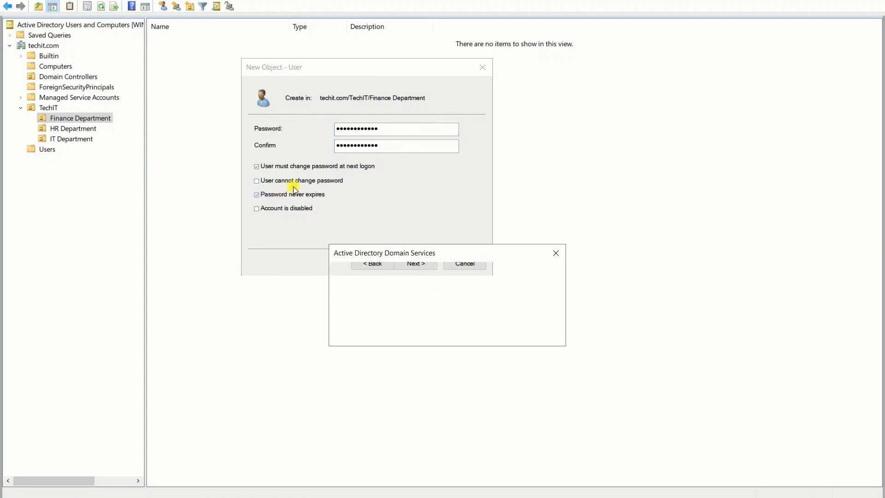
pyautogui.click(532, 331)
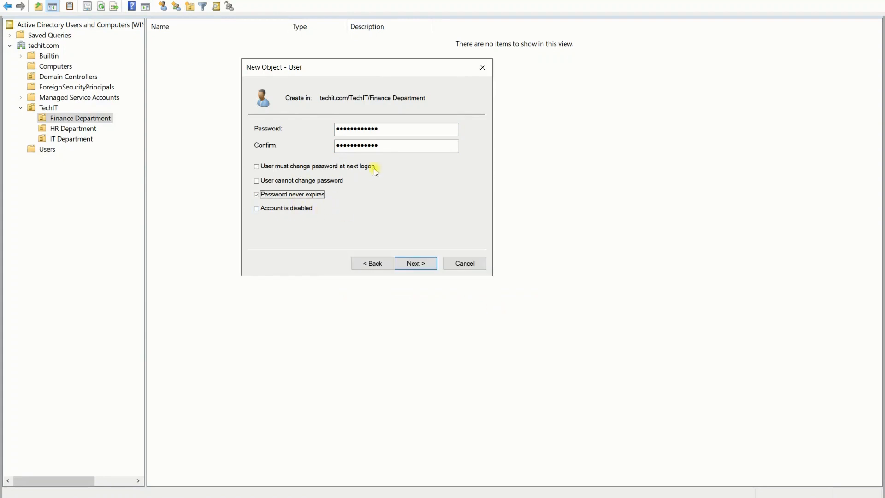
pyautogui.click(413, 264)
pyautogui.click(413, 263)
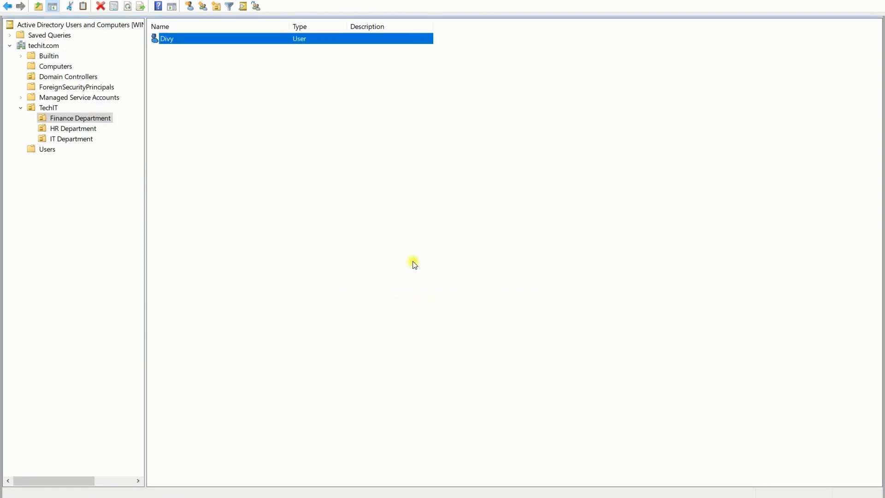
pyautogui.rightClick(267, 133)
# Step: Select the new user Divy and restore the console to a smaller, repositioned window
pyautogui.click(179, 38)
pyautogui.moveTo(696, 0); pyautogui.dragTo(303, 24)
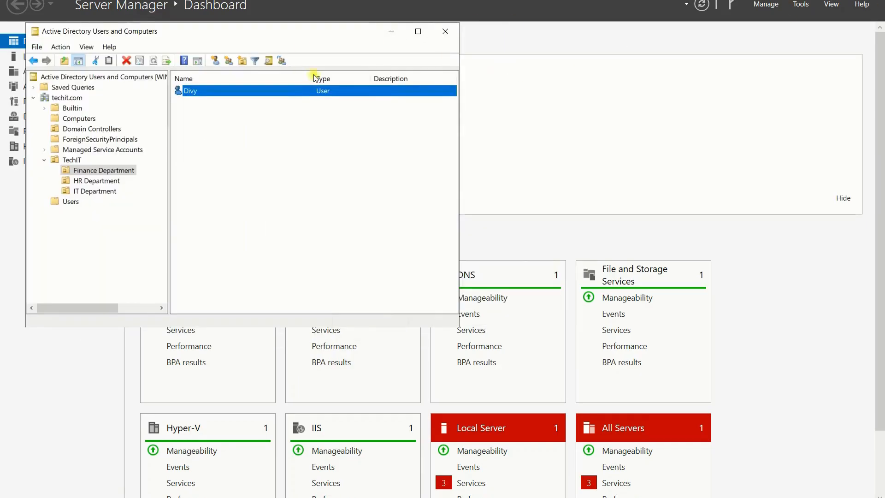
pyautogui.click(391, 32)
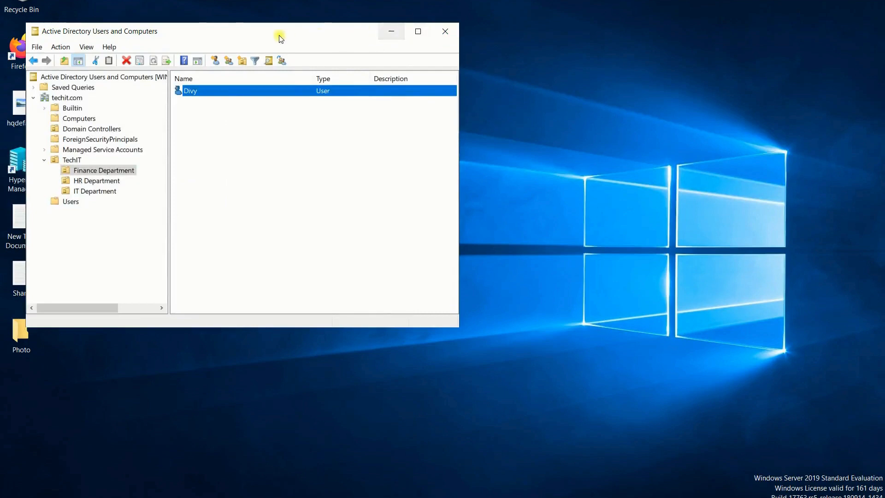
pyautogui.moveTo(281, 35); pyautogui.dragTo(322, 35)
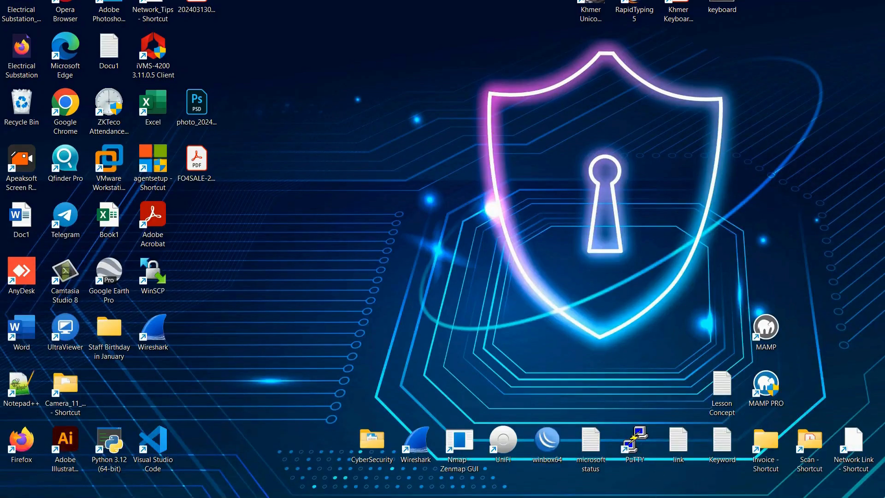
# Step: On the 192.168.100.11 session, confirm Divy has replicated into Finance Department
pyautogui.moveTo(654, 488)
pyautogui.click(591, 429)
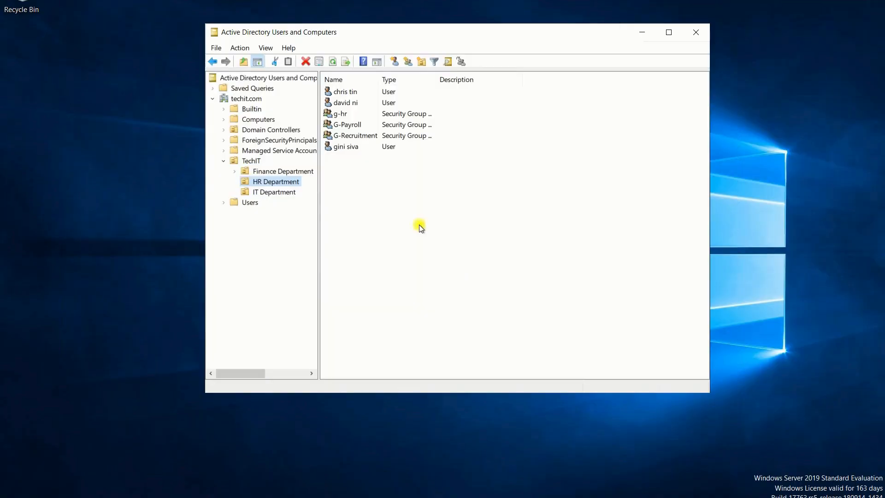
pyautogui.click(293, 172)
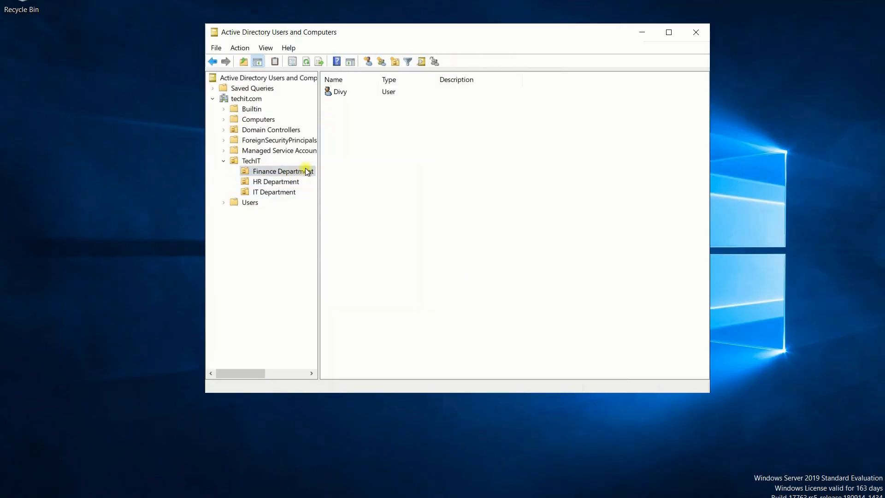
pyautogui.click(344, 91)
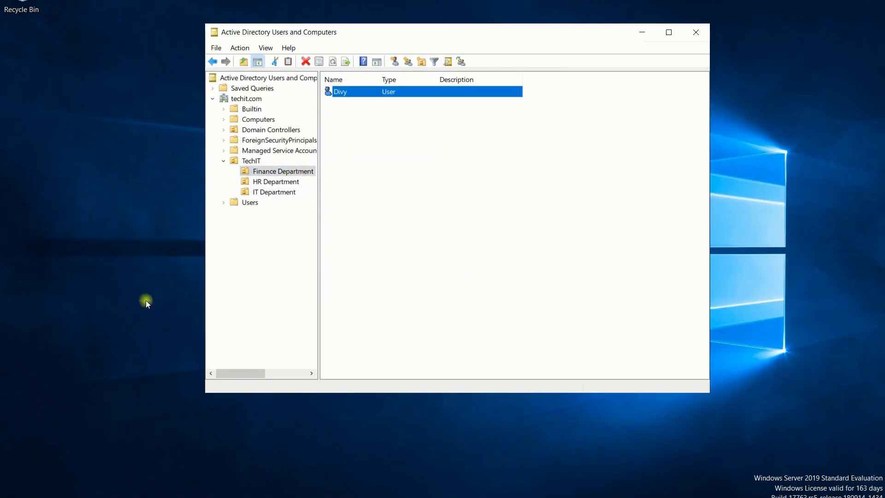
# Step: Shrink Server Manager and move the directory console right, bringing it in front
pyautogui.click(184, 497)
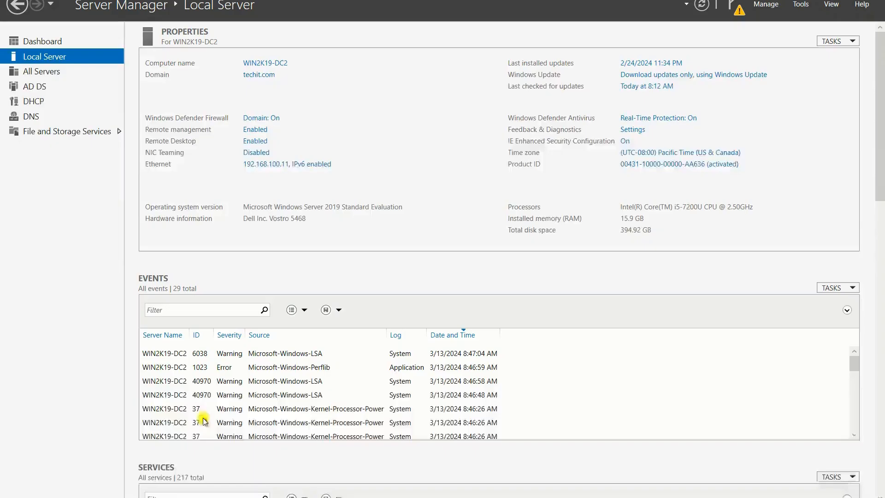
pyautogui.click(844, 1)
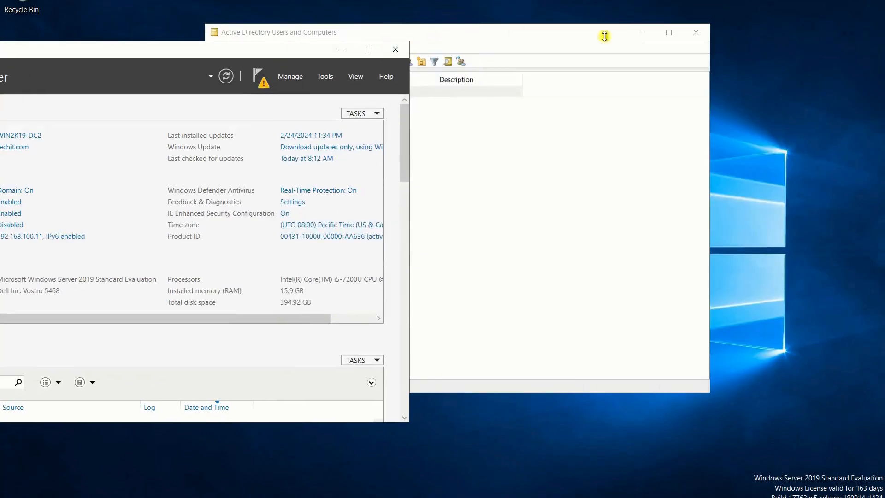
pyautogui.moveTo(602, 25); pyautogui.dragTo(507, 48)
pyautogui.moveTo(389, 58); pyautogui.dragTo(616, 56)
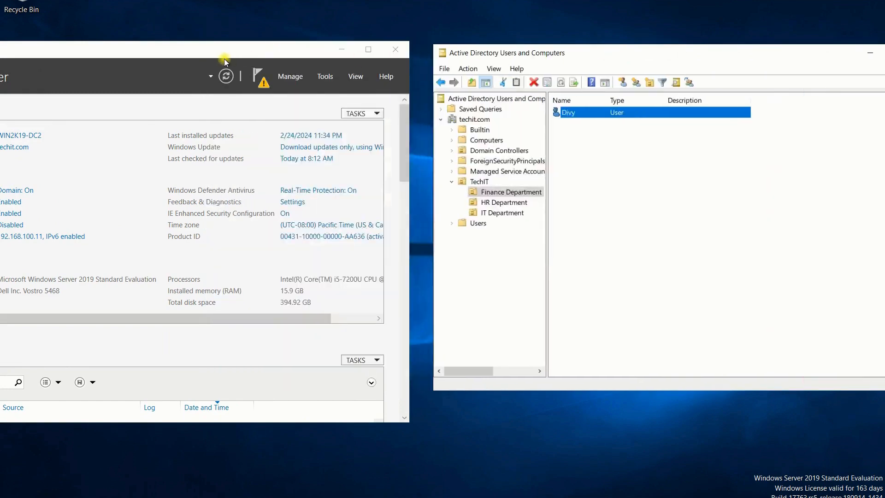
pyautogui.moveTo(345, 50); pyautogui.dragTo(455, 51)
pyautogui.moveTo(192, 50); pyautogui.dragTo(421, 51)
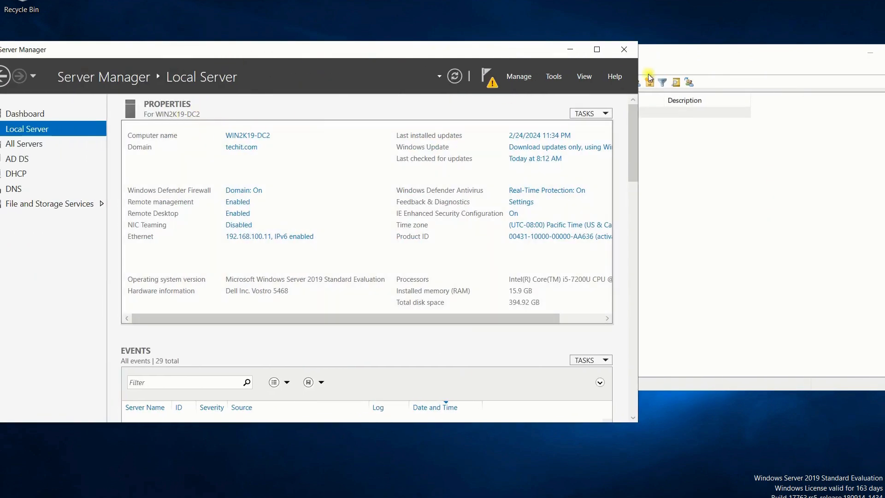
pyautogui.click(652, 119)
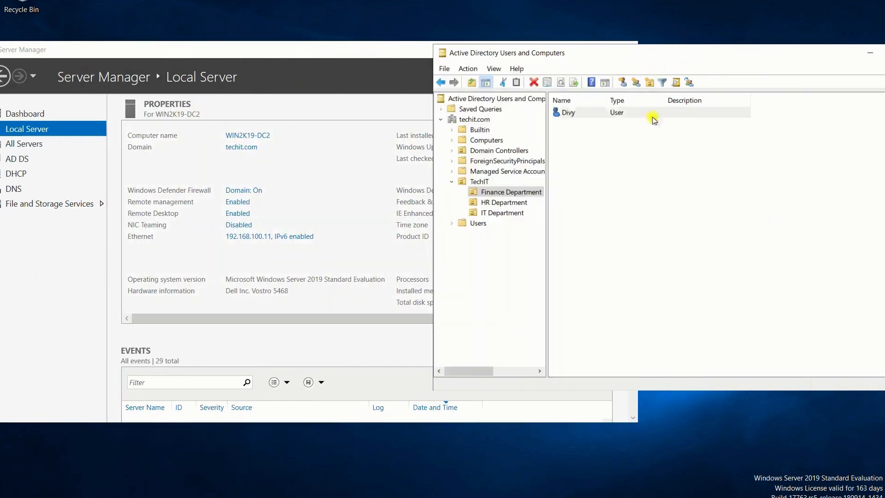
# Step: Start a new Finance Department user and enter Chimmy's name and logon name
pyautogui.rightClick(584, 144)
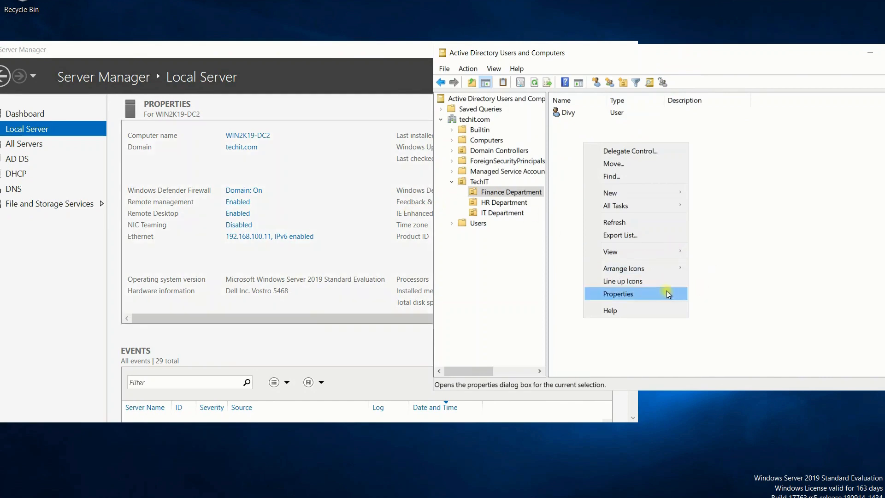
pyautogui.moveTo(665, 196)
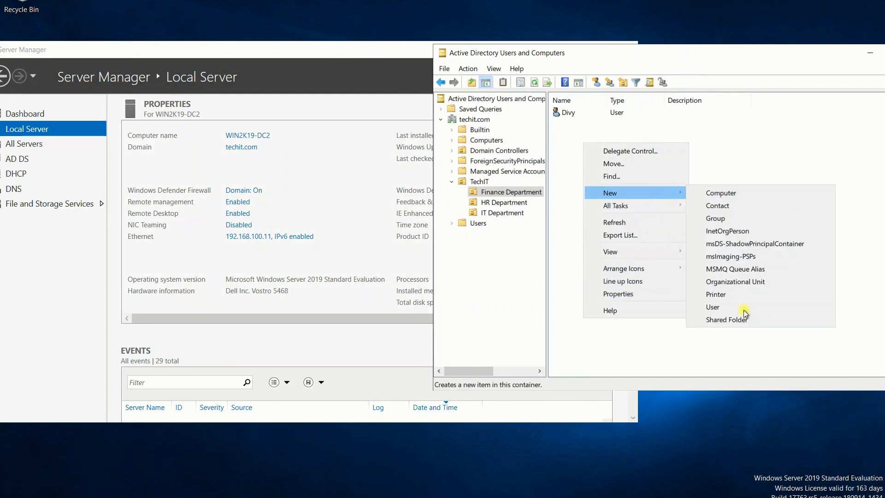
pyautogui.click(719, 307)
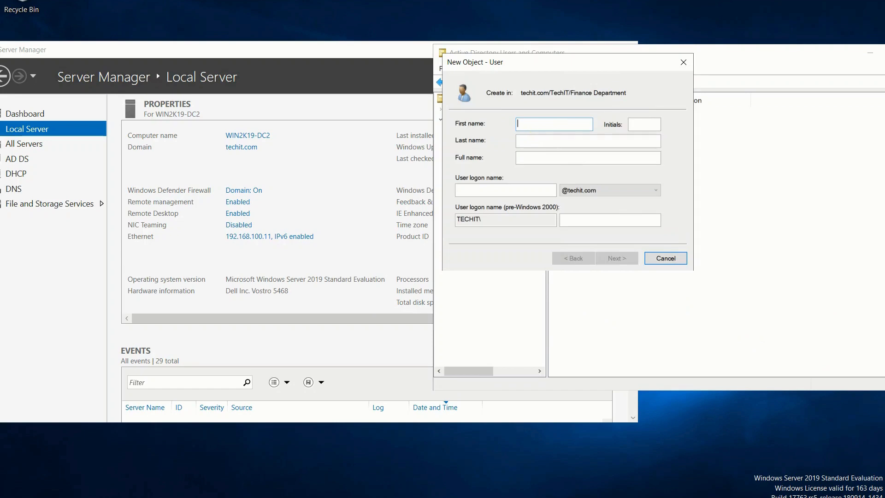
pyautogui.write('Ch')
pyautogui.press('Tab')
pyautogui.press('Tab')
pyautogui.press('Tab')
pyautogui.write('ch')
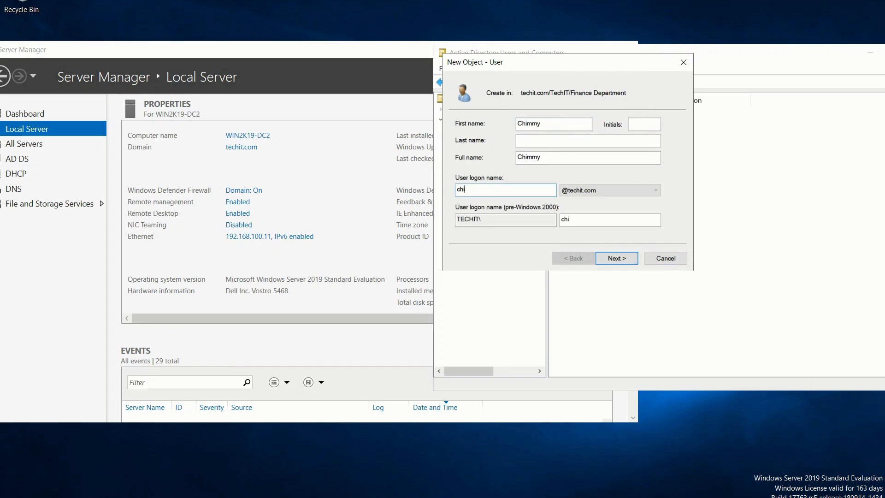
# Step: Set the account password, finish creating Chimmy, and minimise the directory console
pyautogui.click(631, 263)
pyautogui.write('P')
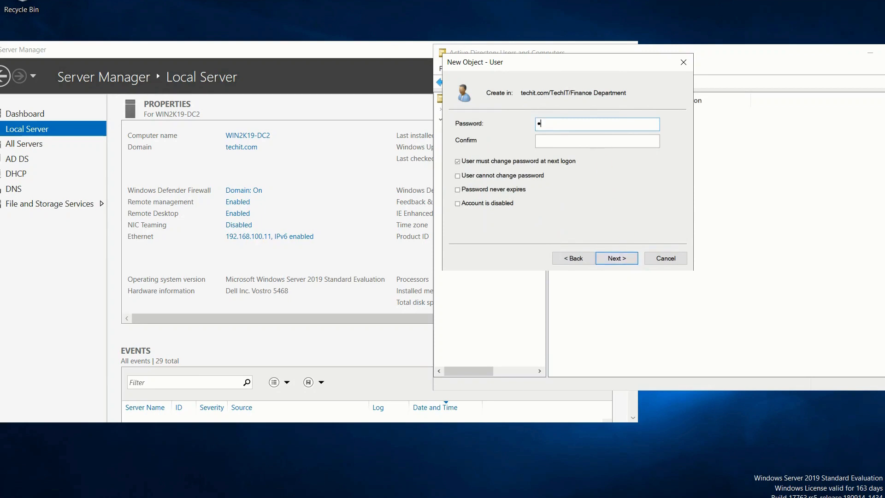
pyautogui.write('as')
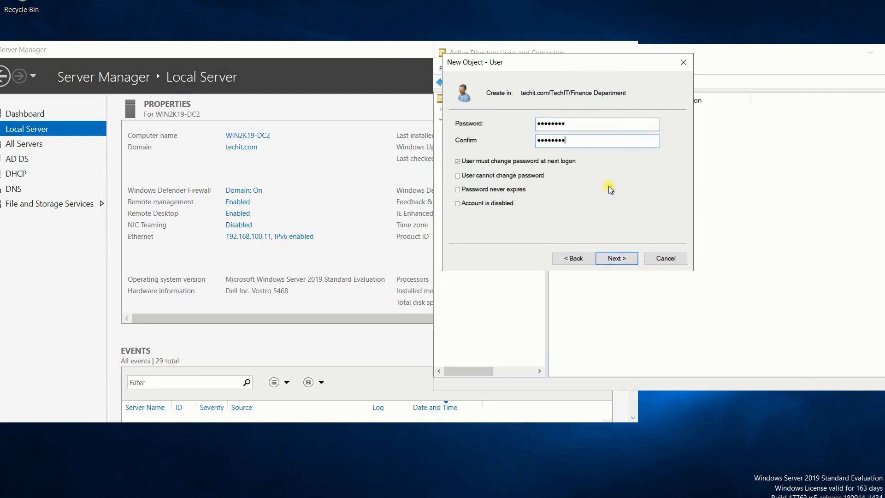
pyautogui.click(615, 258)
pyautogui.click(615, 258)
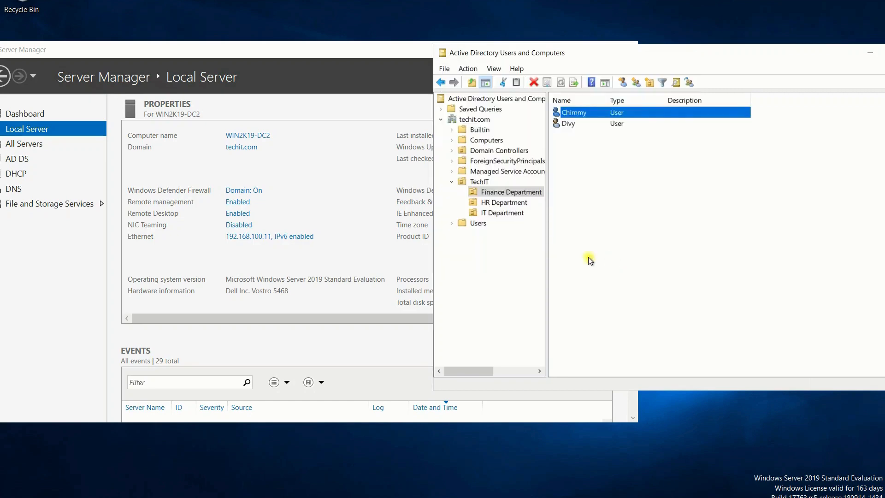
pyautogui.moveTo(767, 52); pyautogui.dragTo(674, 52)
pyautogui.click(778, 55)
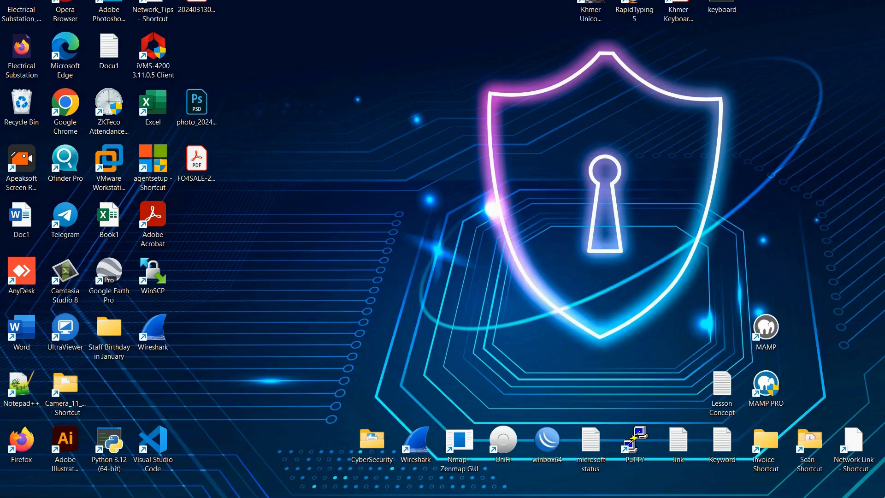
# Step: Switch from the 192.168.100.11 session to the 192.168.100.10 session
pyautogui.moveTo(615, 485)
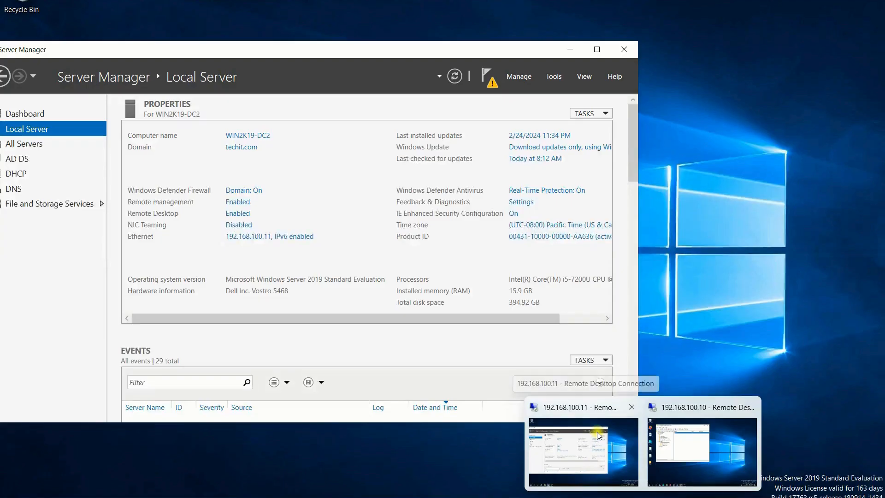
pyautogui.click(596, 431)
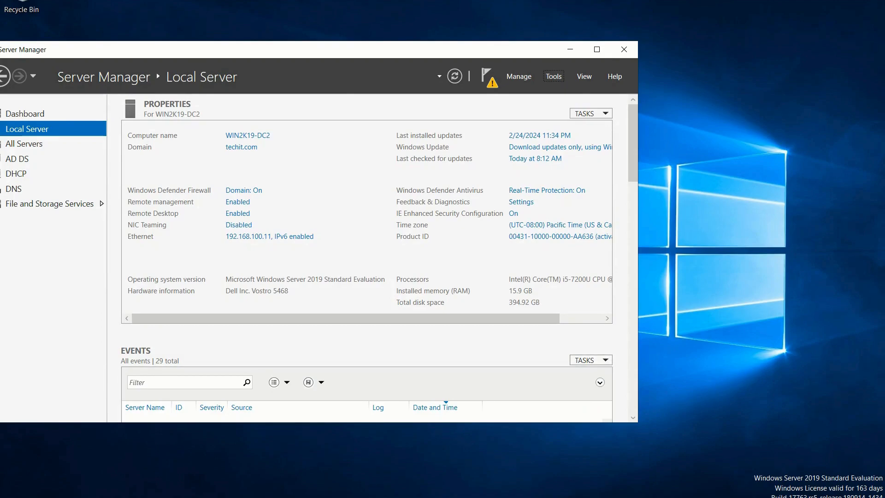
pyautogui.click(572, 1)
pyautogui.moveTo(643, 495)
pyautogui.click(702, 440)
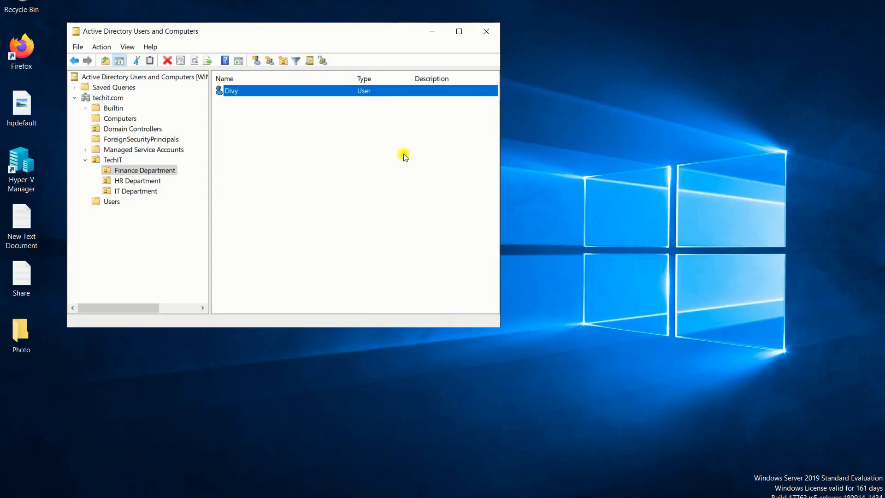
# Step: Refresh Finance Department on 192.168.100.10 and browse TechIT's departments, finding only Divy
pyautogui.moveTo(330, 37); pyautogui.dragTo(509, 37)
pyautogui.rightClick(498, 195)
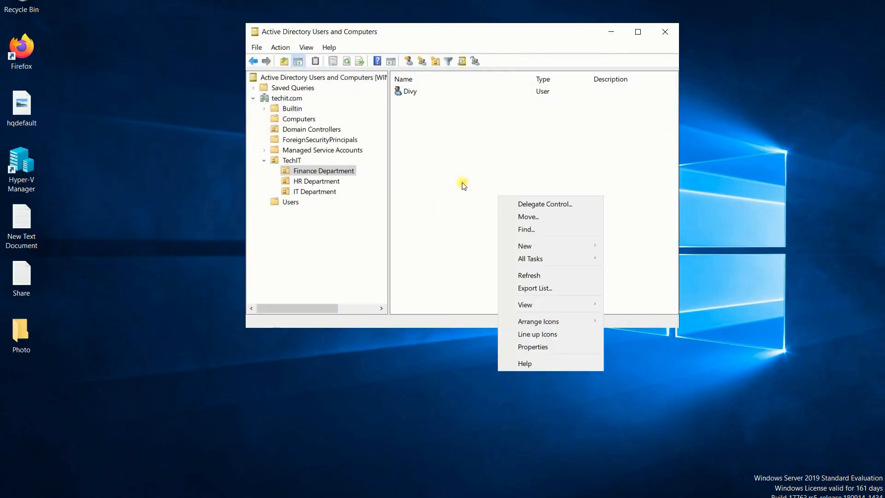
pyautogui.click(538, 274)
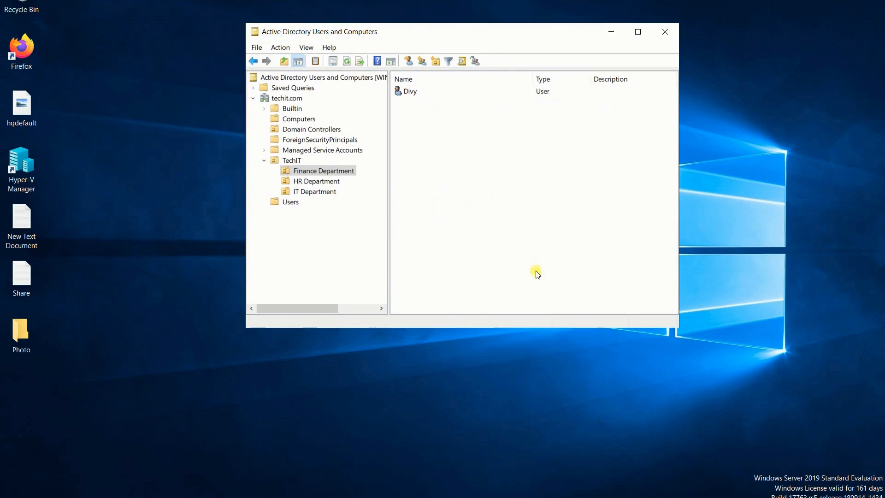
pyautogui.click(306, 172)
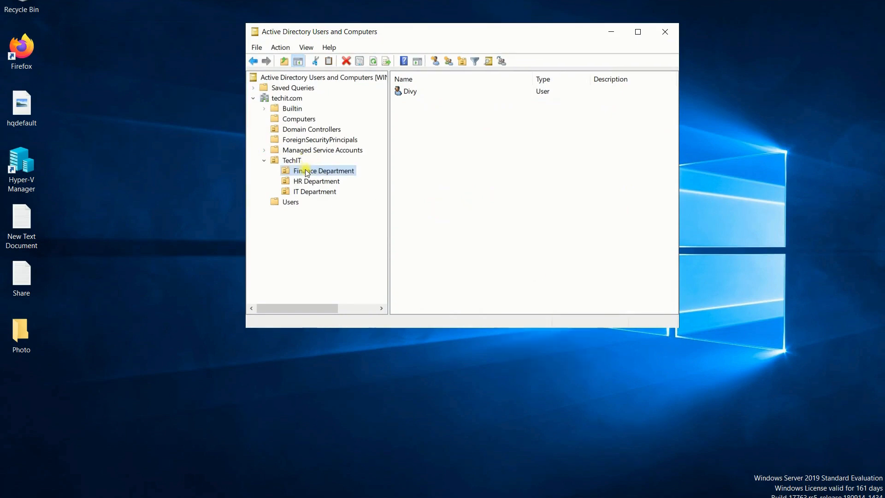
pyautogui.click(310, 181)
pyautogui.click(315, 191)
pyautogui.click(319, 181)
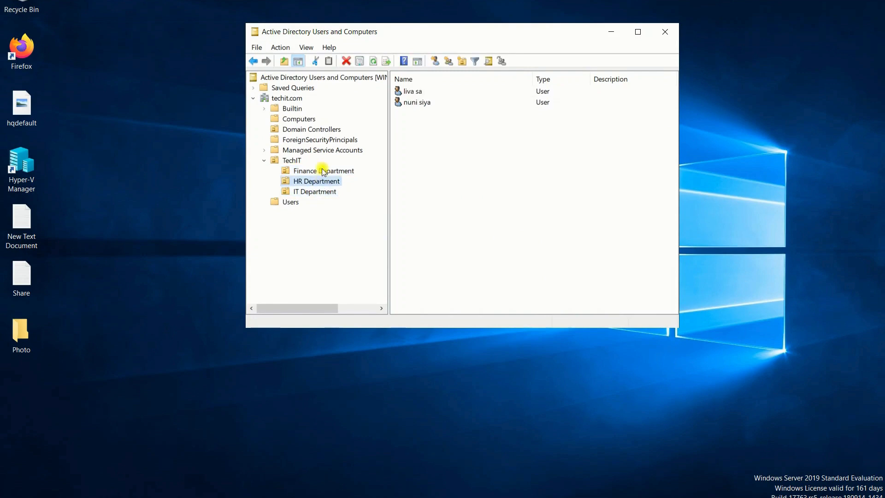
pyautogui.click(324, 172)
pyautogui.rightClick(481, 170)
pyautogui.click(574, 4)
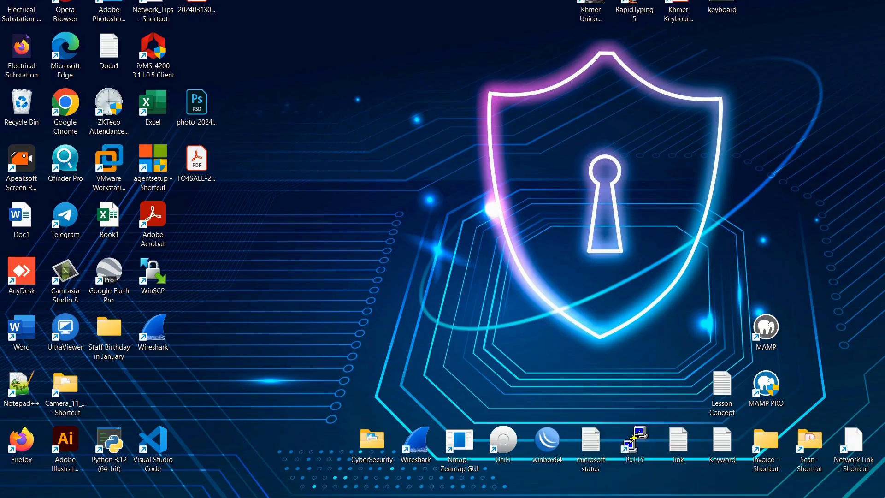
# Step: Return to the 192.168.100.11 session and bring the directory console back up
pyautogui.moveTo(643, 496)
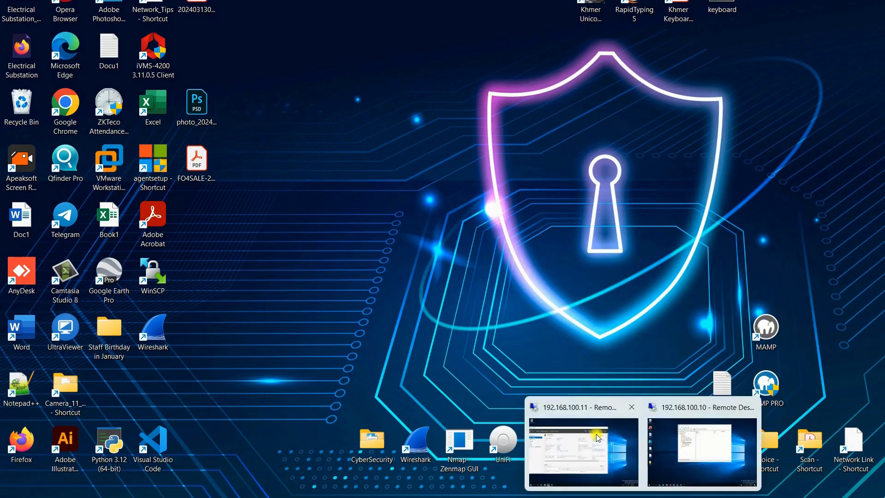
pyautogui.click(597, 433)
pyautogui.click(186, 497)
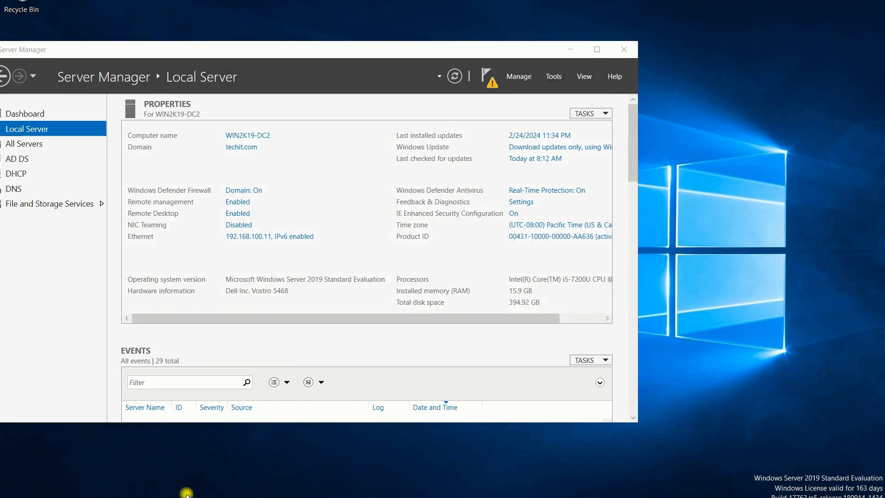
# Step: Refresh Finance Department on 192.168.100.11, moving the console over Server Manager
pyautogui.rightClick(579, 165)
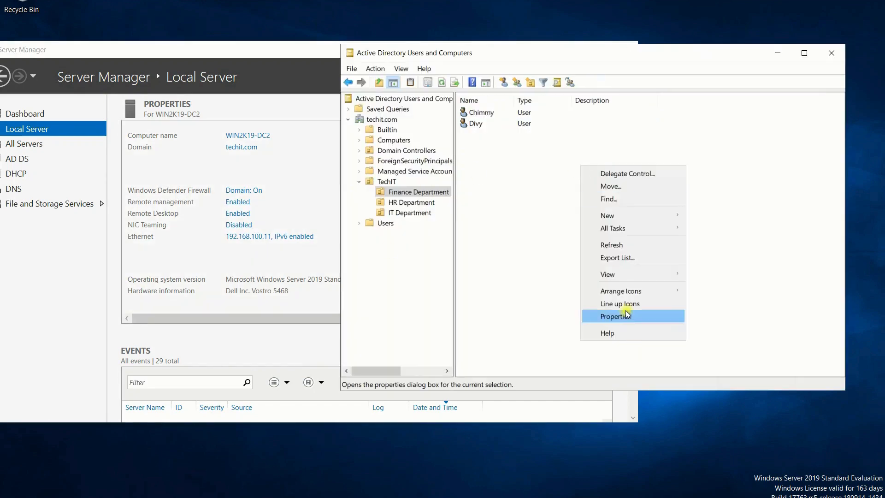
pyautogui.click(616, 245)
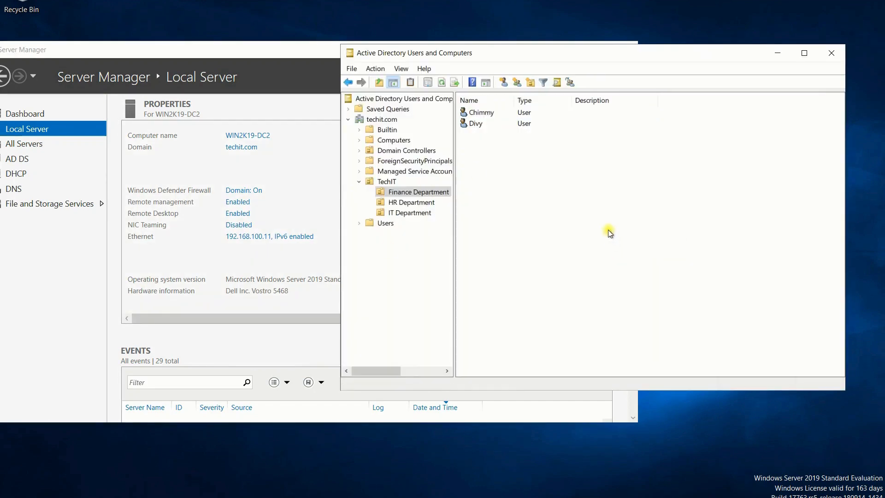
pyautogui.moveTo(369, 58); pyautogui.dragTo(176, 69)
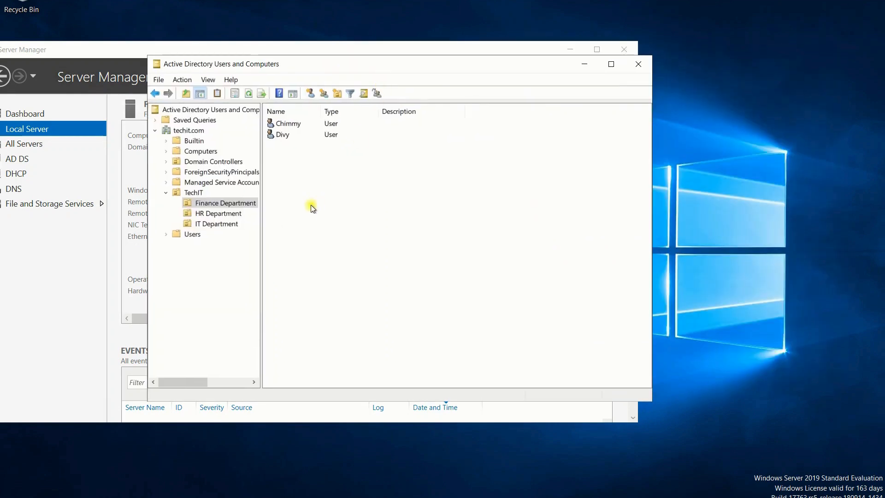
pyautogui.click(218, 213)
pyautogui.click(221, 203)
pyautogui.rightClick(293, 201)
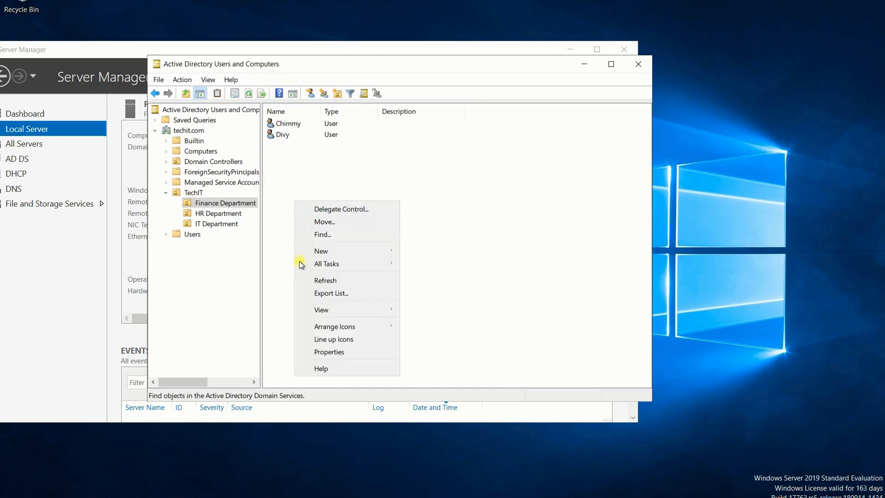
pyautogui.click(328, 280)
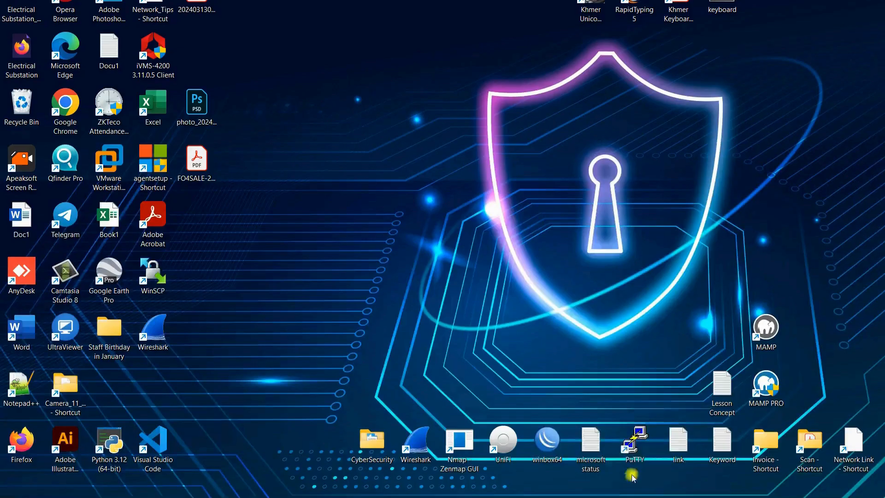
# Step: On the 192.168.100.10 session, refresh Finance Department so Chimmy appears beside Divy
pyautogui.moveTo(644, 490)
pyautogui.click(729, 463)
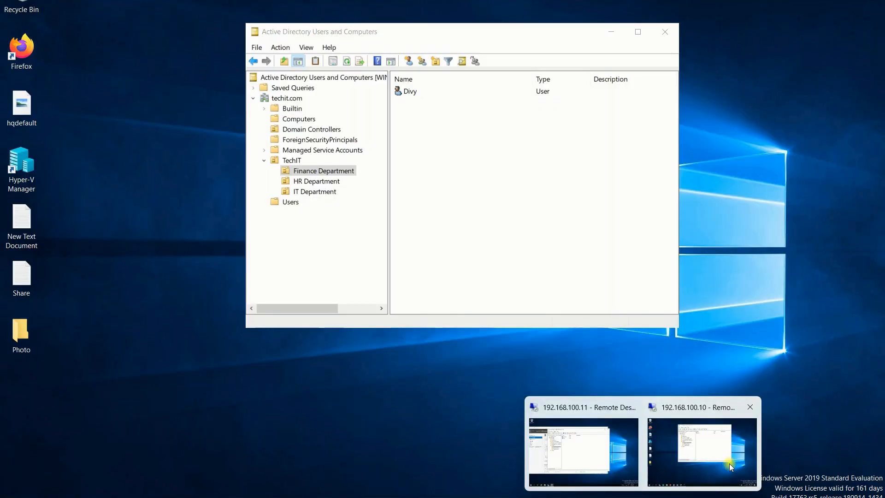
pyautogui.rightClick(510, 183)
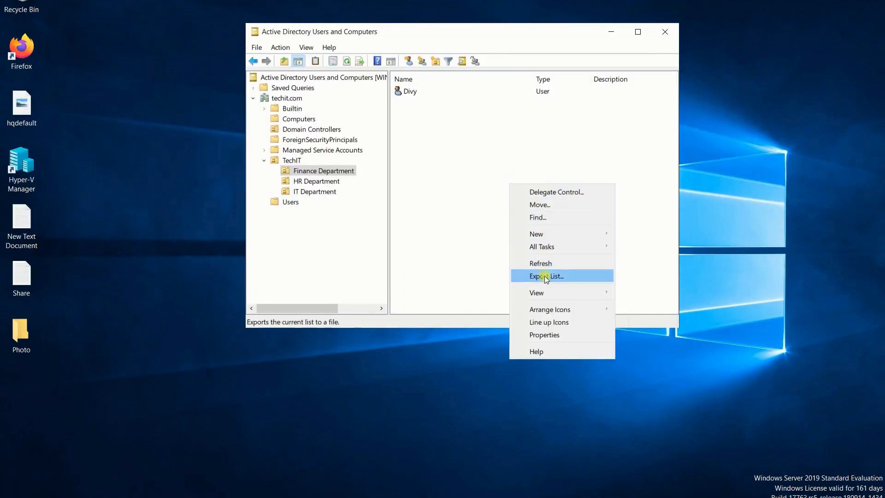
pyautogui.click(550, 264)
pyautogui.click(445, 92)
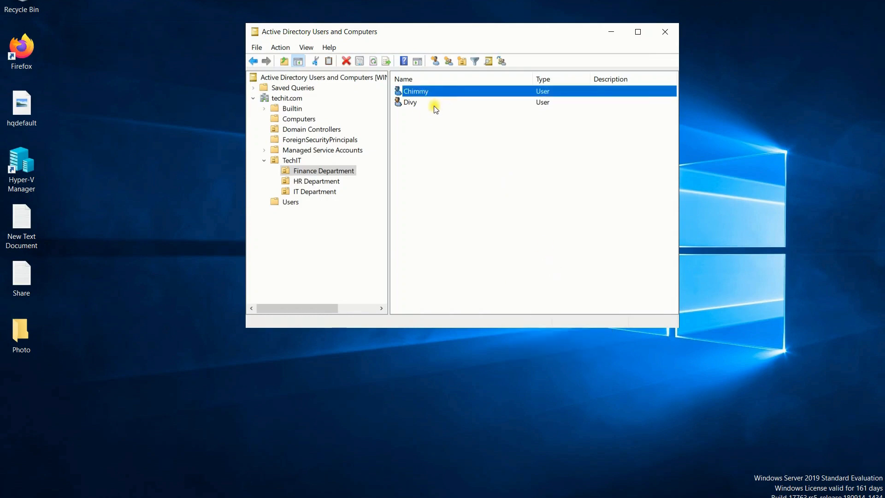
pyautogui.click(433, 104)
pyautogui.rightClick(427, 135)
pyautogui.press('Escape')
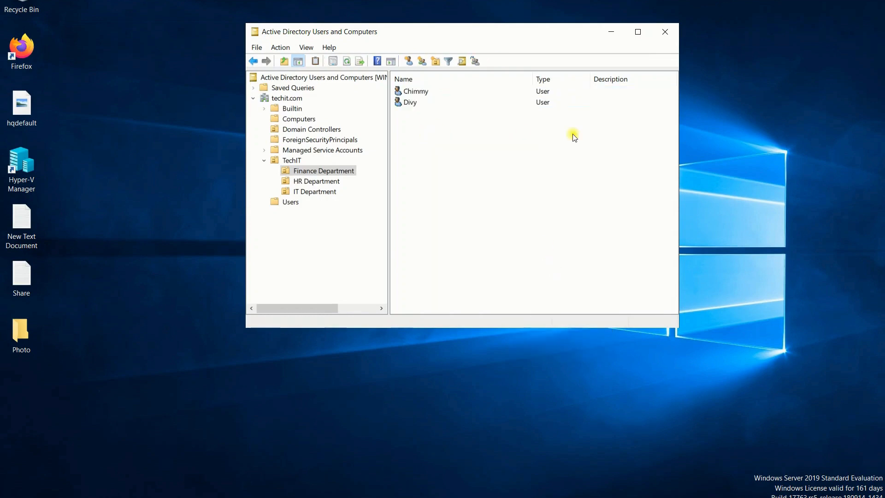